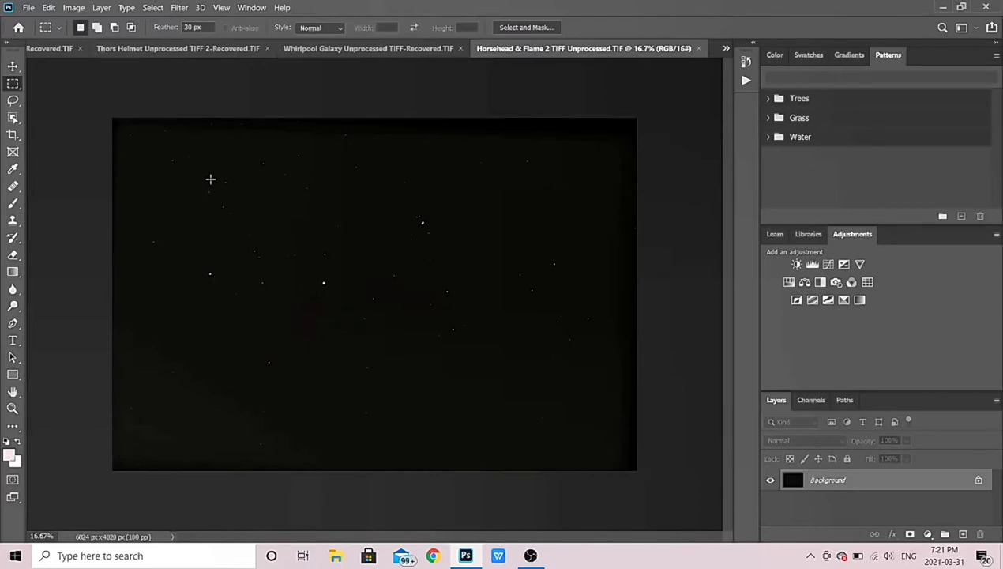
# - Brighten the Horsehead & Flame image with a Curves adjustment on RGB, raising the shadow point to input 45, output 99
pyautogui.click(73, 8)
pyautogui.moveTo(113, 41)
pyautogui.click(253, 63)
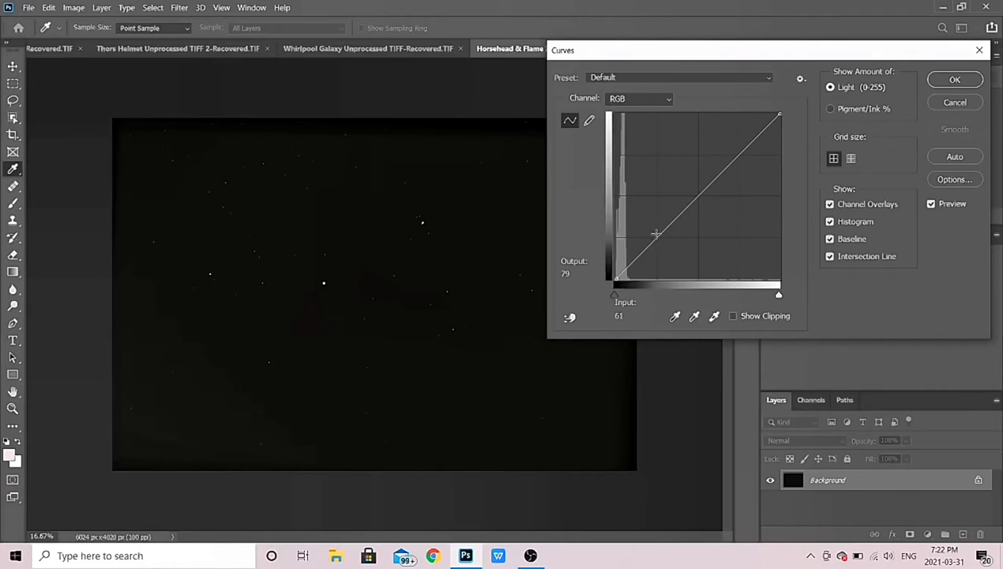
pyautogui.moveTo(652, 242); pyautogui.dragTo(645, 214)
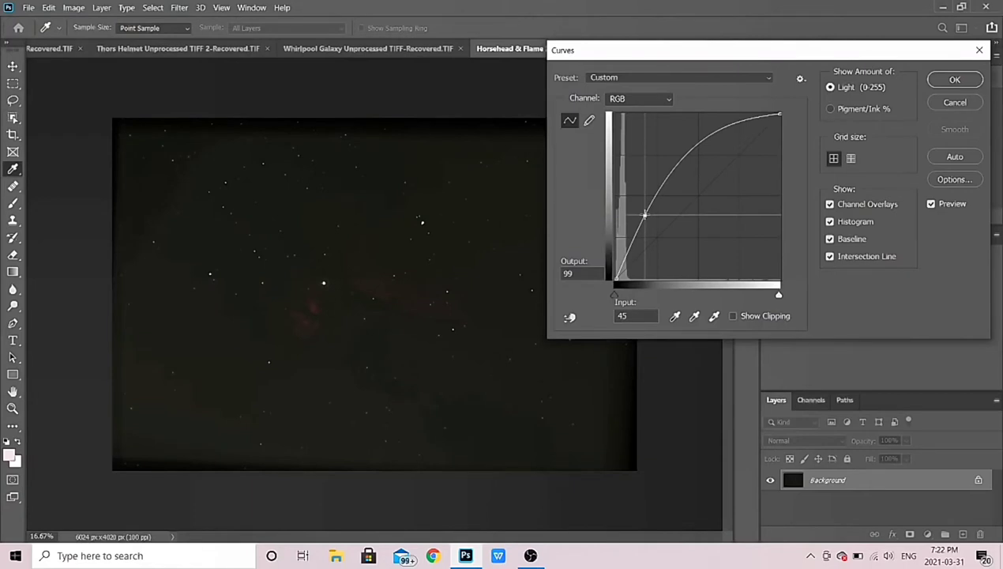
pyautogui.moveTo(644, 214); pyautogui.dragTo(644, 215)
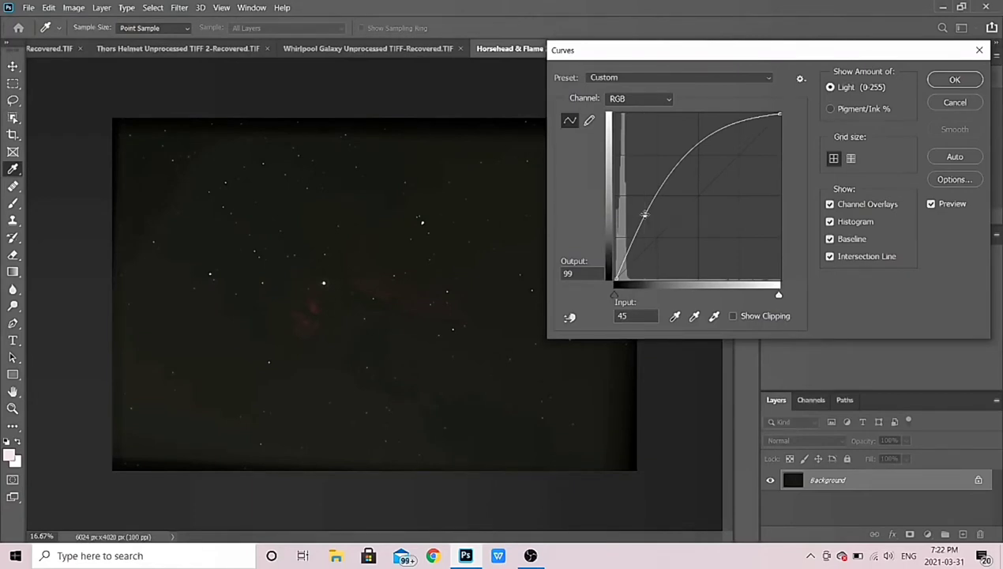
pyautogui.click(949, 79)
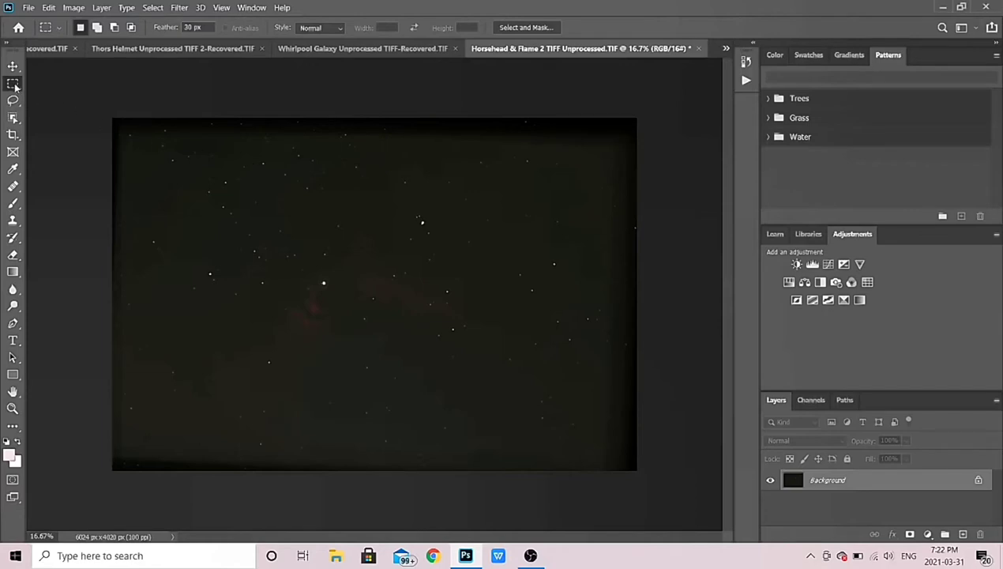
# - Crop the image to about 5004 × 2892 px, cutting off the dark borders on all sides
pyautogui.click(12, 134)
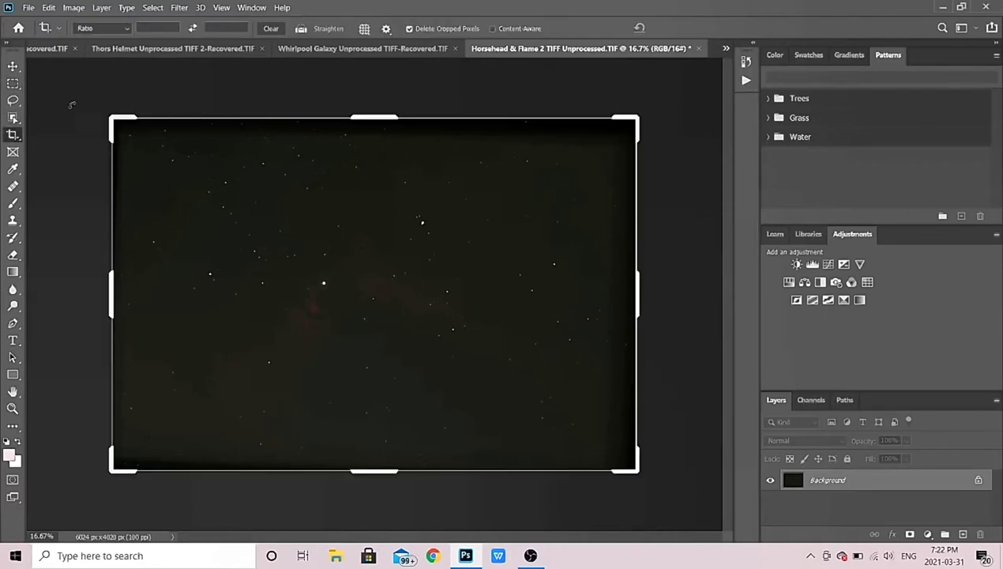
pyautogui.moveTo(115, 117); pyautogui.dragTo(132, 146)
pyautogui.moveTo(605, 443); pyautogui.dragTo(595, 422)
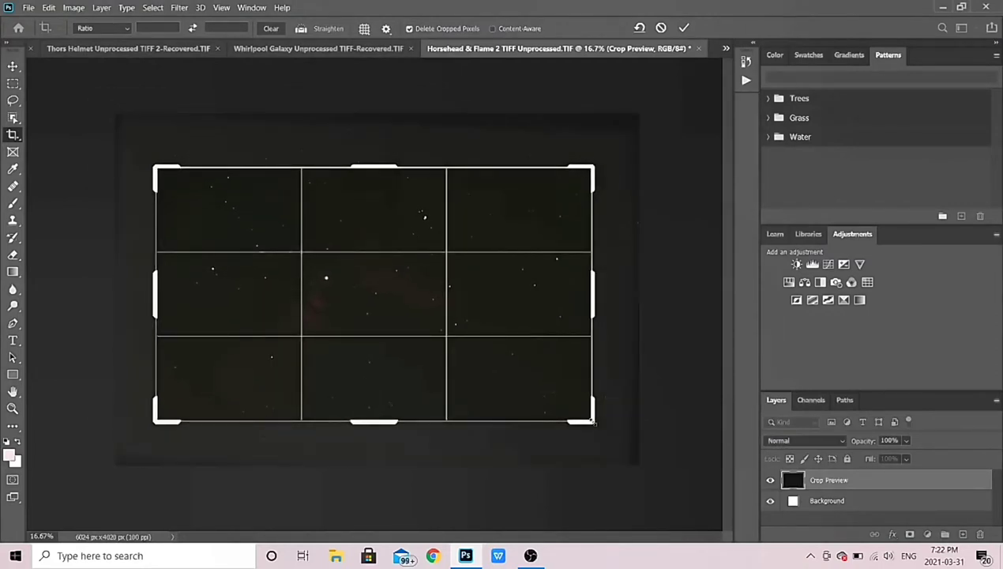
pyautogui.press('Return')
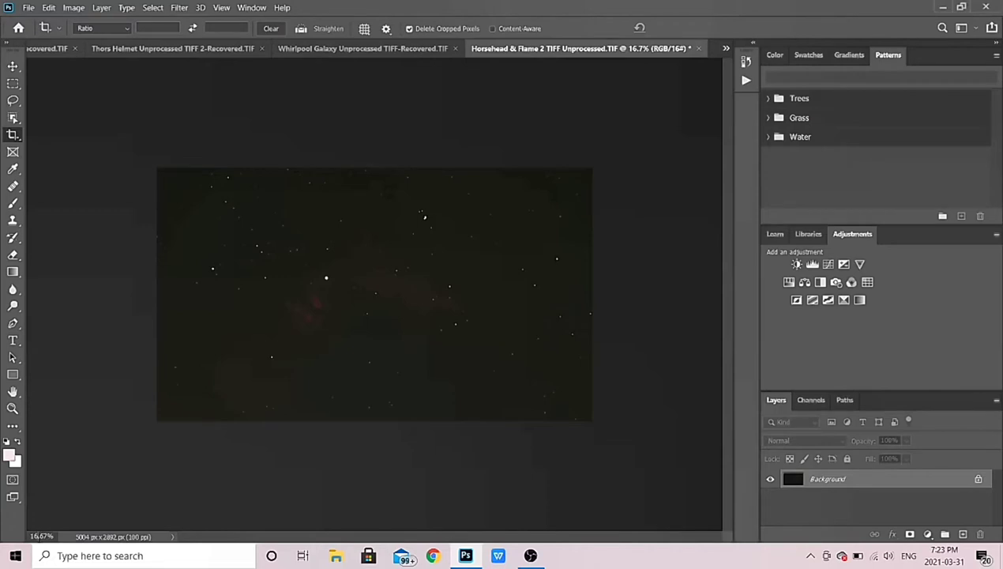
# - Apply a second Curves stretch to the cropped image, with an RGB shadow point at input 48, output 77
pyautogui.write('20')
pyautogui.press('Return')
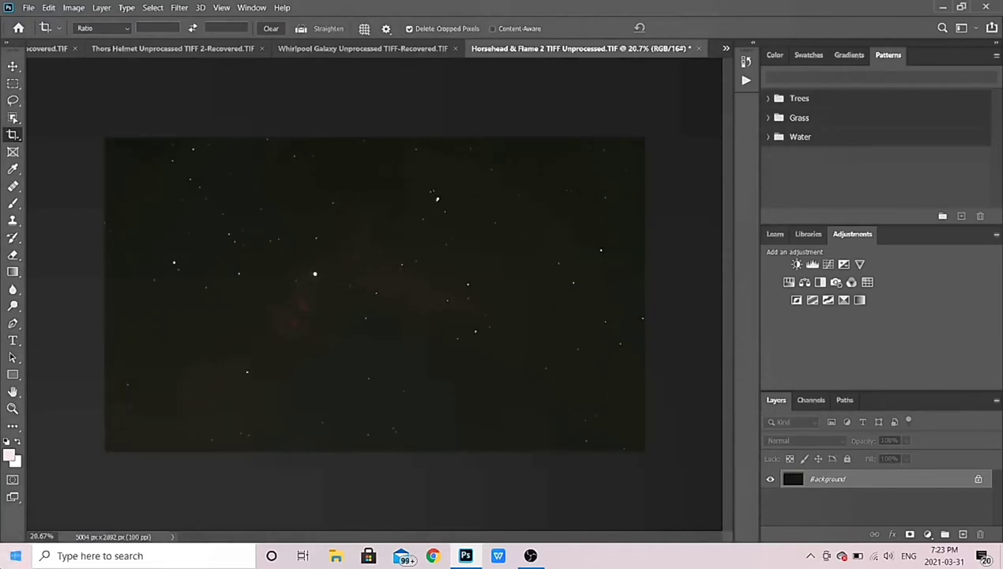
pyautogui.click(74, 9)
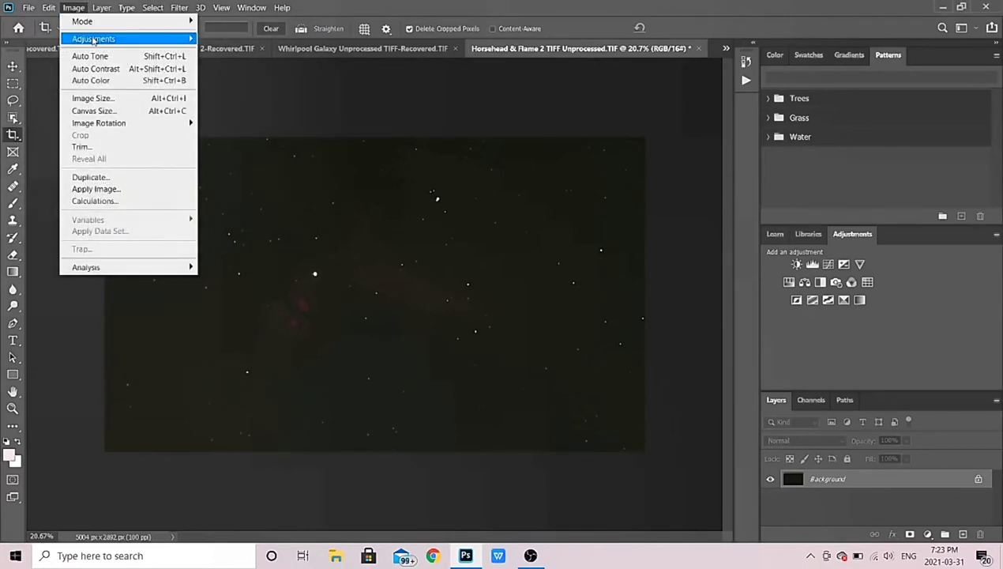
pyautogui.moveTo(87, 39)
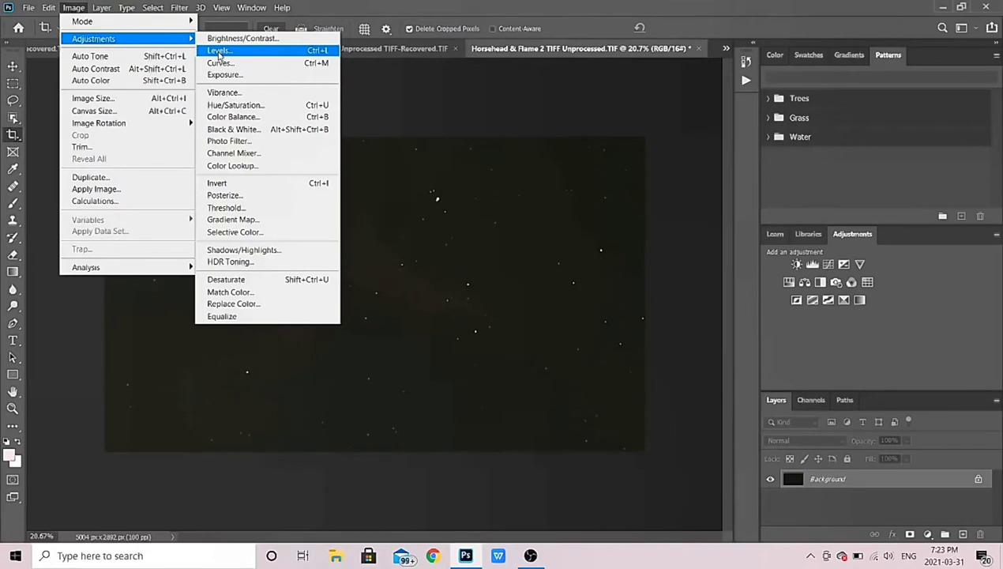
pyautogui.click(221, 62)
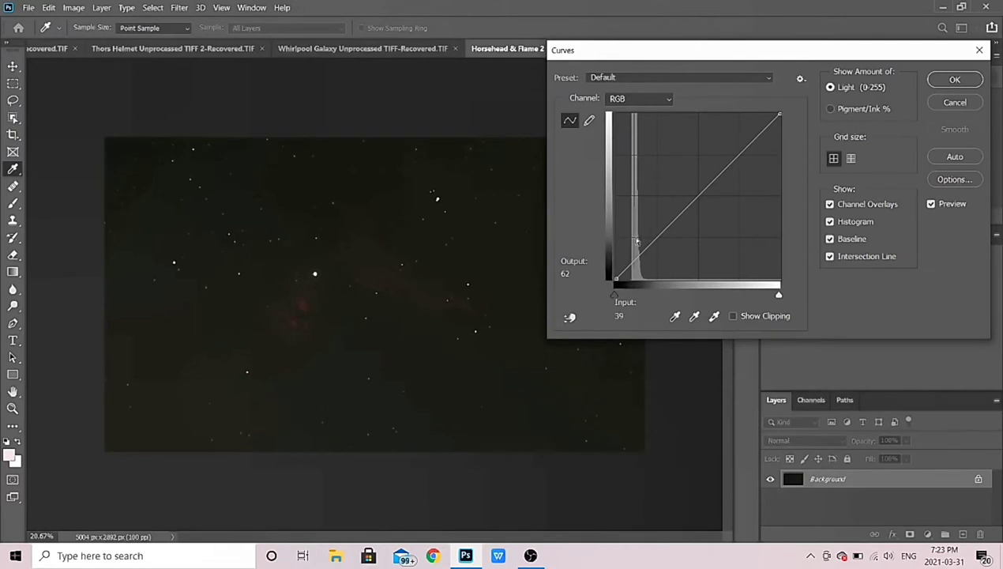
pyautogui.moveTo(639, 247)
pyautogui.mouseDown()
pyautogui.moveTo(635, 210)
pyautogui.moveTo(643, 230)
pyautogui.mouseUp()
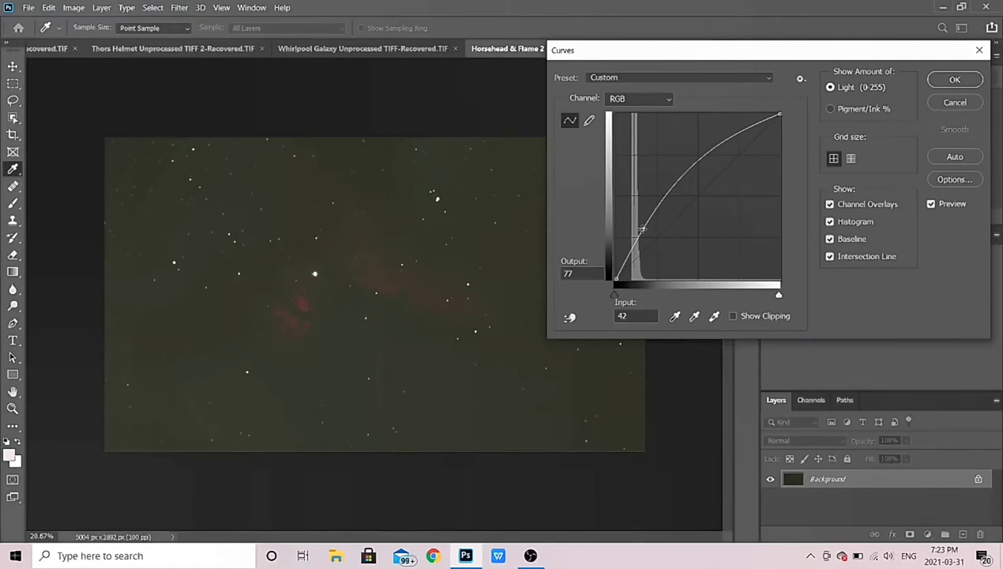
pyautogui.moveTo(642, 229); pyautogui.dragTo(646, 229)
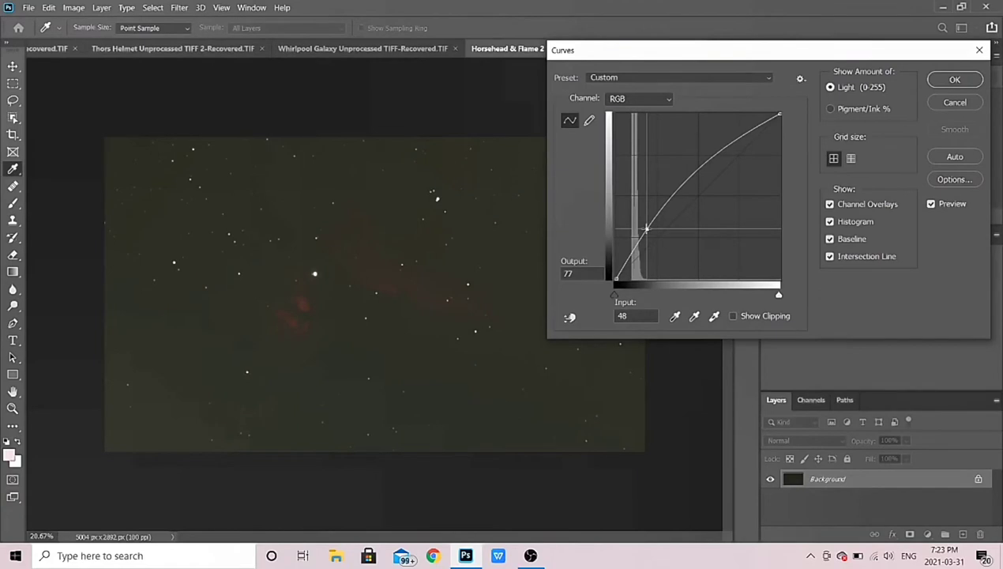
pyautogui.moveTo(646, 229); pyautogui.dragTo(646, 228)
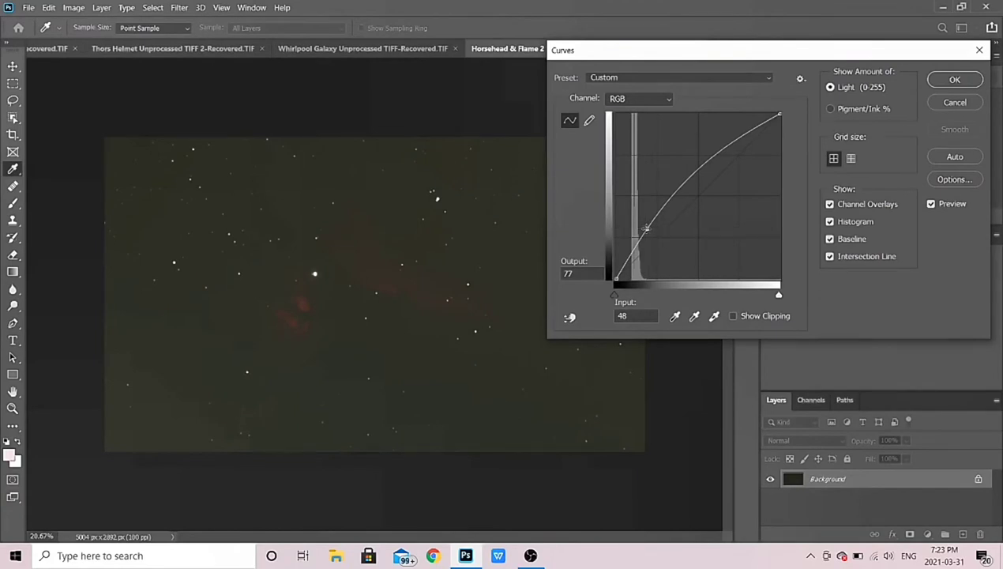
pyautogui.click(950, 86)
# - Leave the Crop tool for the Rectangular Marquee tool and darken the background with Levels, using an RGB black input of about 30
pyautogui.press('c')
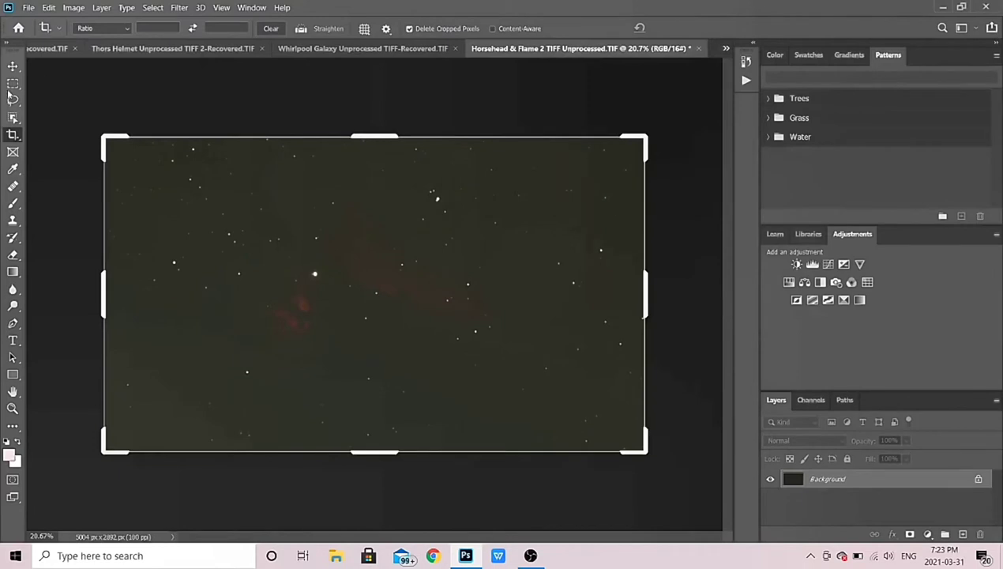
pyautogui.click(12, 83)
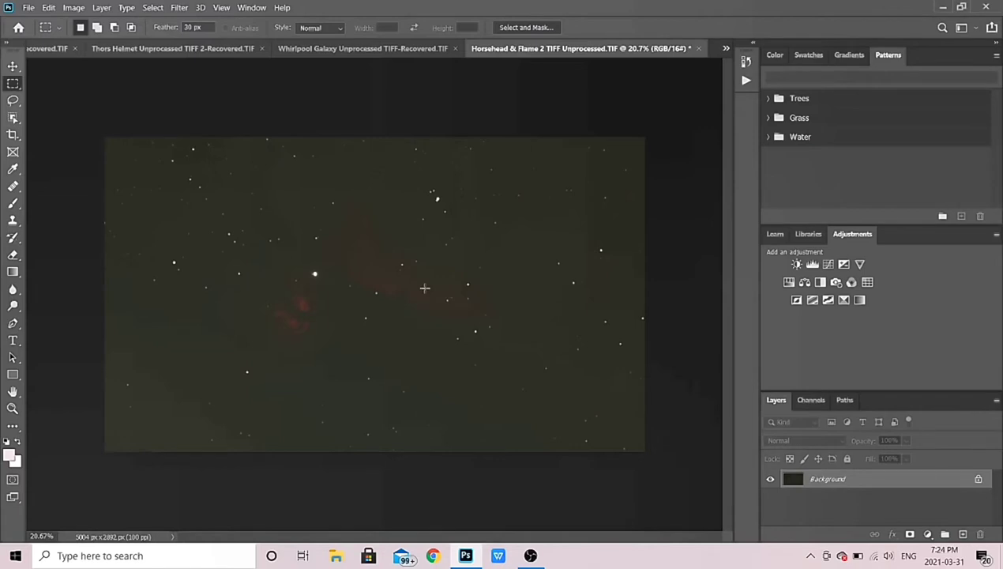
pyautogui.click(74, 7)
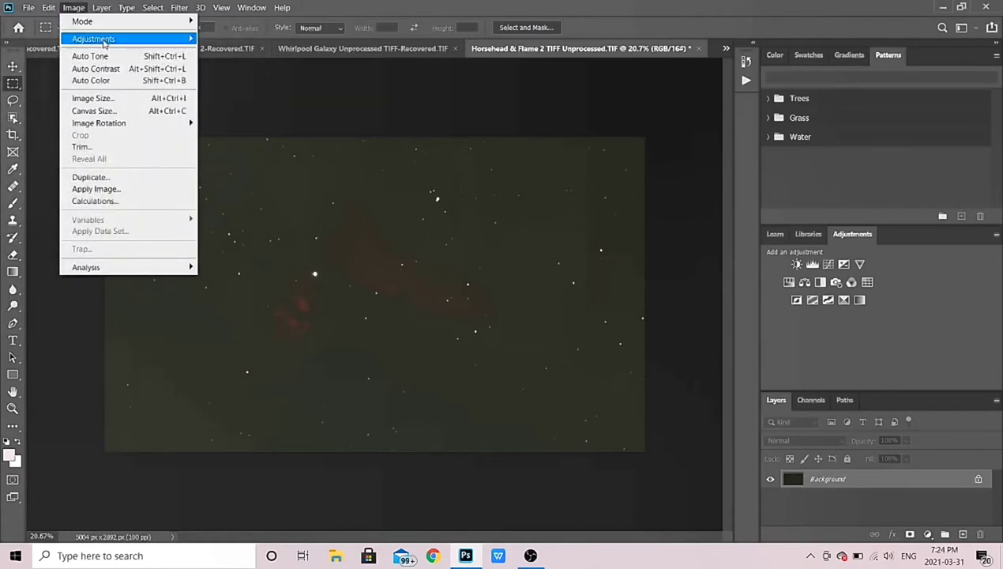
pyautogui.moveTo(93, 39)
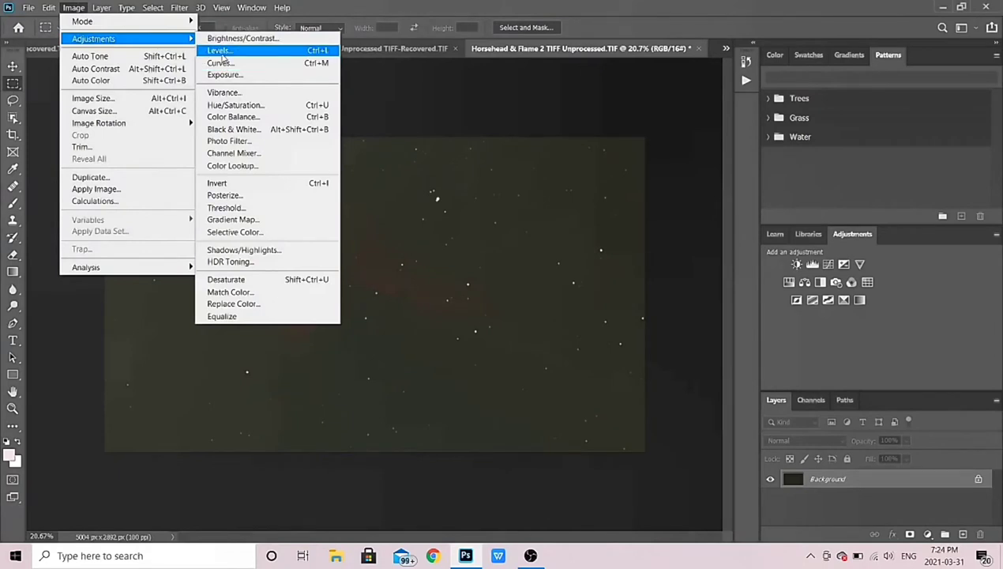
pyautogui.click(220, 52)
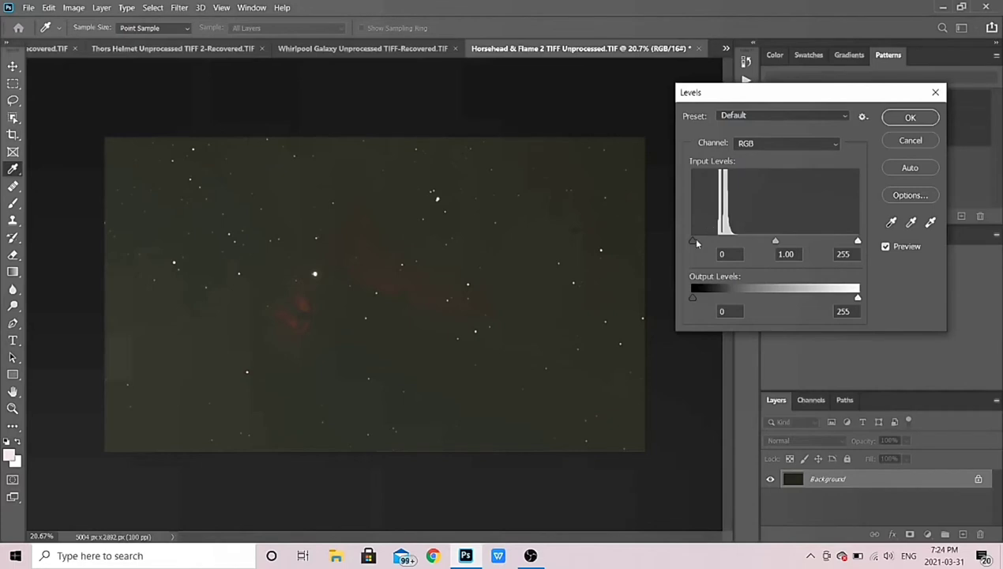
pyautogui.moveTo(695, 243); pyautogui.dragTo(718, 244)
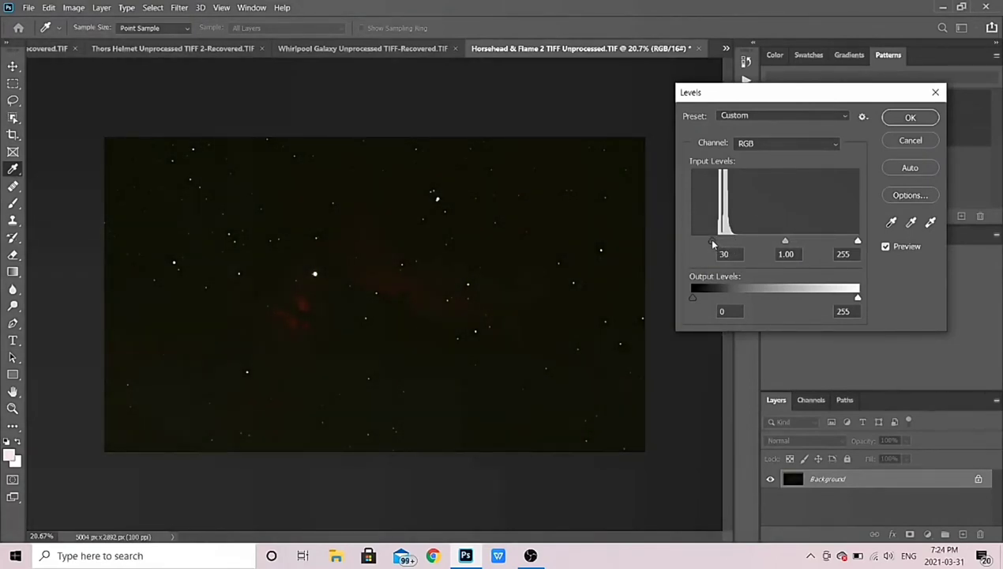
pyautogui.moveTo(712, 244); pyautogui.dragTo(713, 244)
pyautogui.click(911, 117)
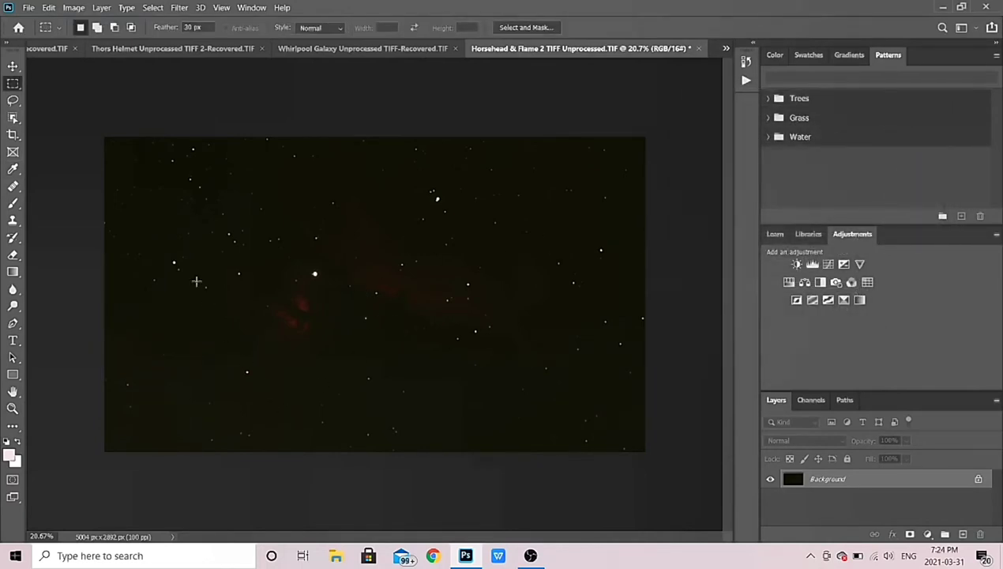
# - Brighten the nebula with another Curves adjustment, placing the RGB shadow point at input 38, output 54
pyautogui.click(74, 8)
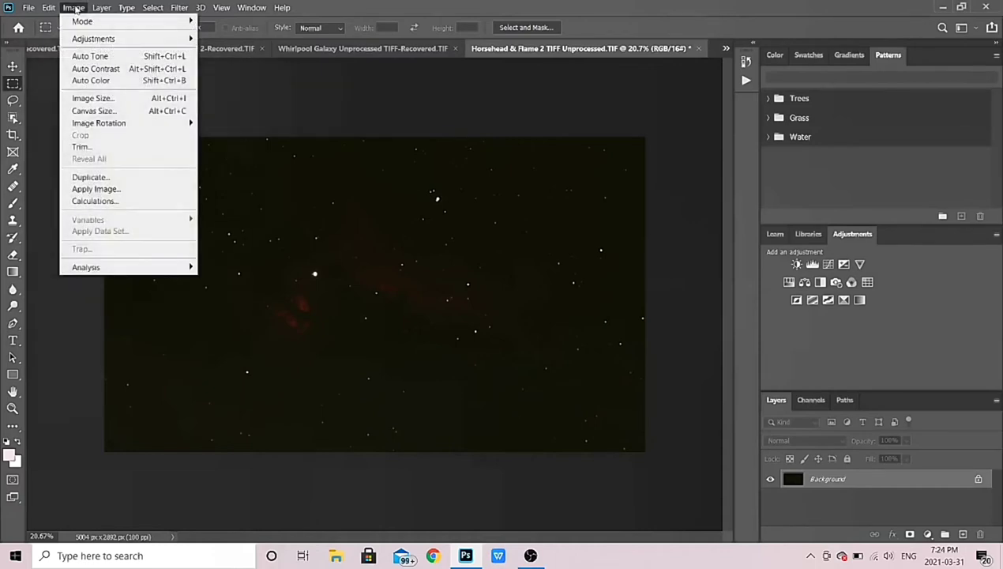
pyautogui.moveTo(97, 40)
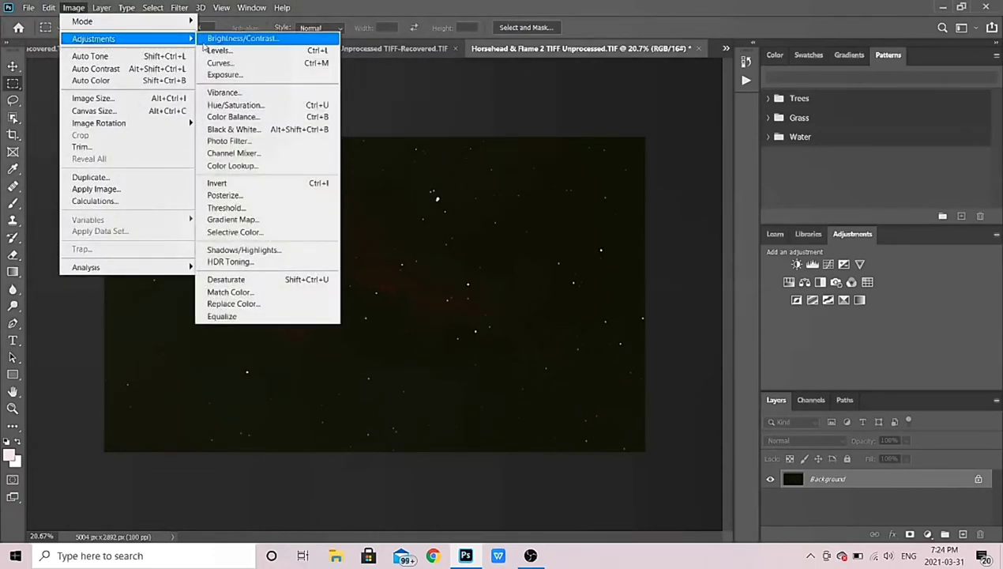
pyautogui.click(221, 62)
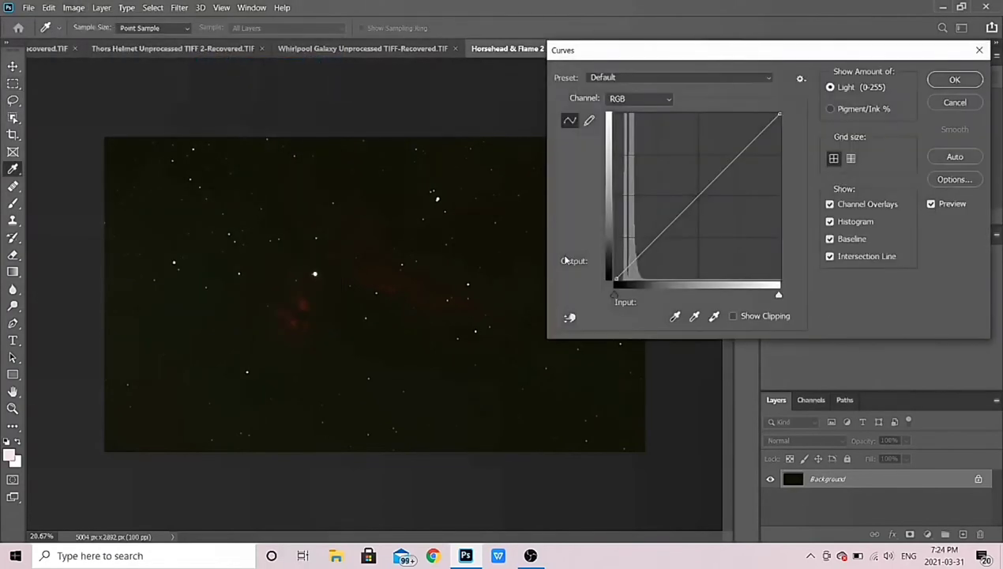
pyautogui.click(641, 248)
pyautogui.moveTo(642, 248); pyautogui.dragTo(641, 244)
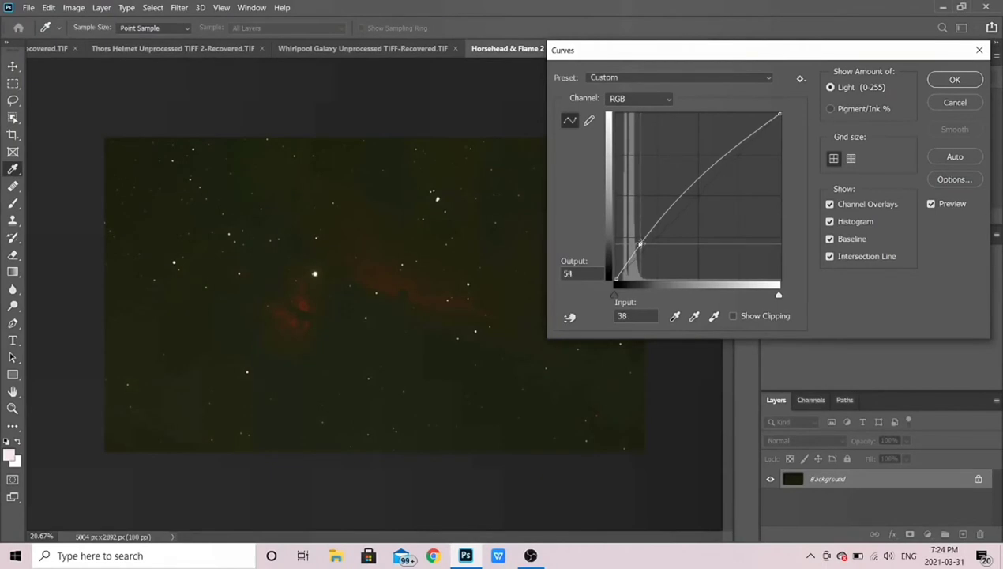
pyautogui.click(956, 80)
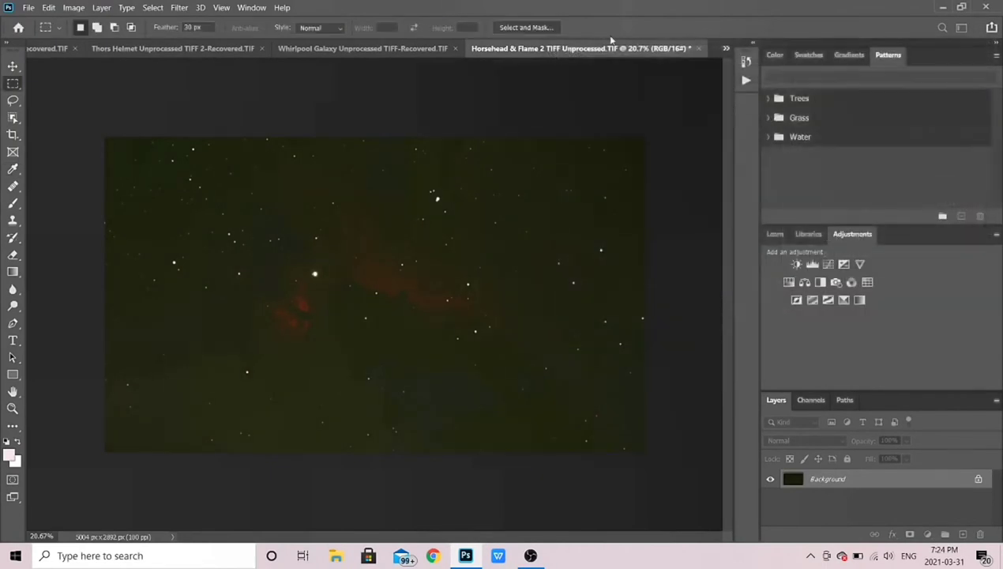
# - Darken the sky background with a Levels adjustment, setting the RGB black input level to 11
pyautogui.click(74, 7)
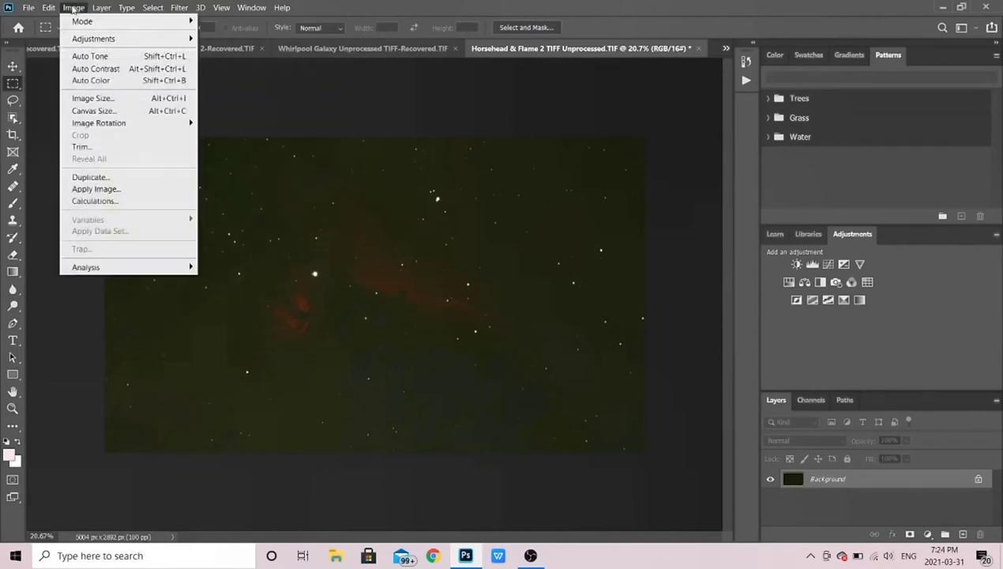
pyautogui.moveTo(101, 41)
pyautogui.click(225, 55)
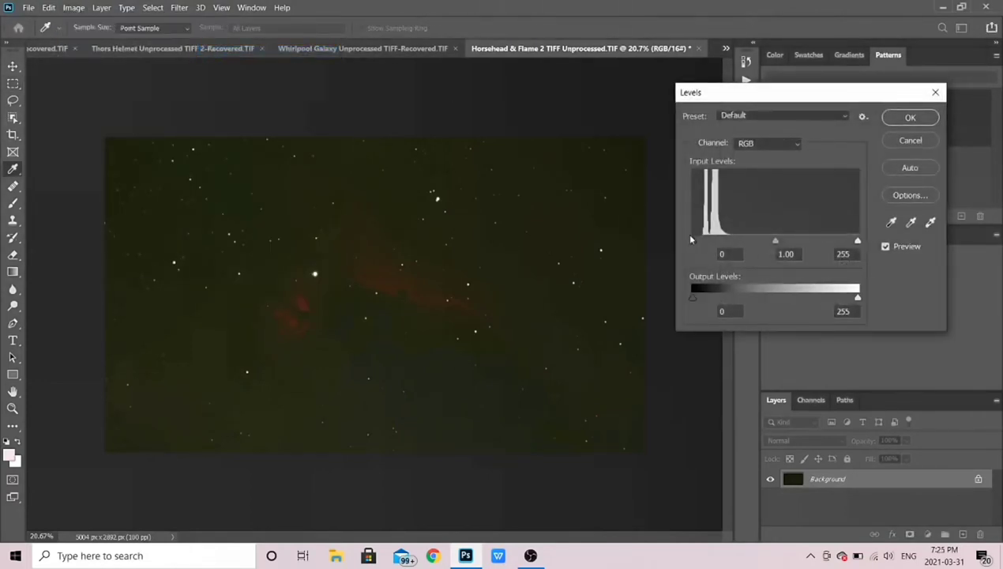
pyautogui.moveTo(694, 244); pyautogui.dragTo(700, 241)
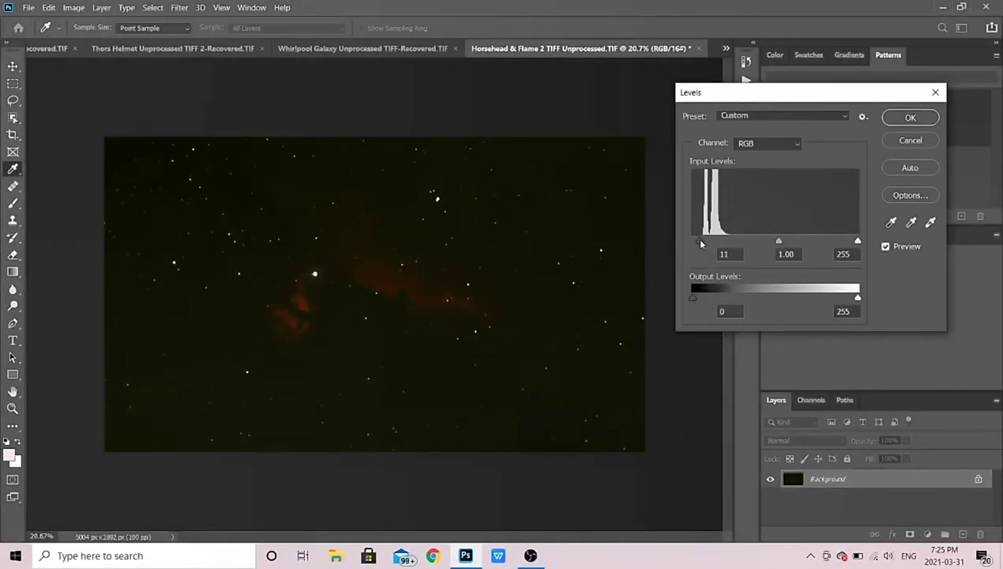
pyautogui.click(908, 119)
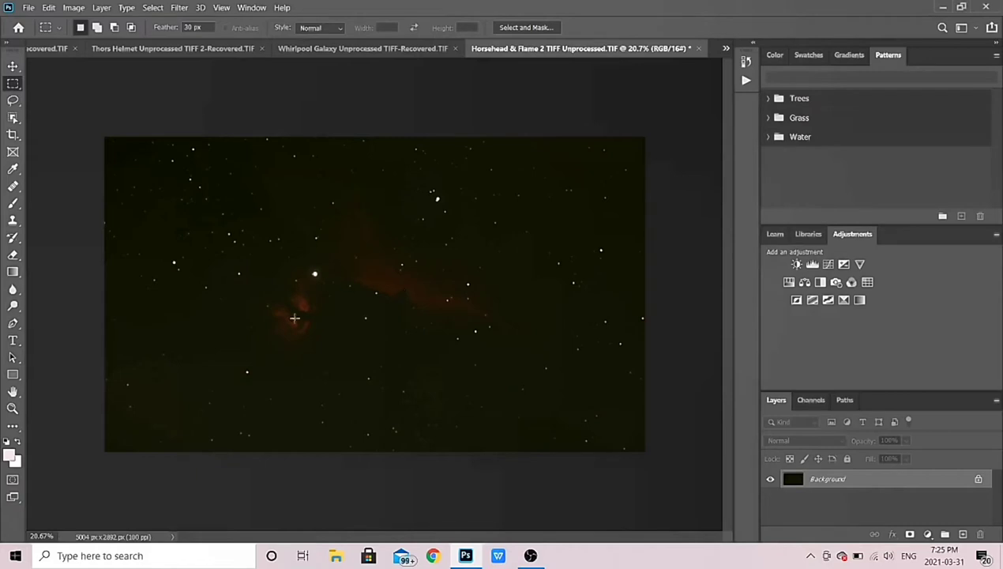
# - Stretch the image once more with Curves, placing the RGB shadow point at input 33, output 47
pyautogui.click(83, 12)
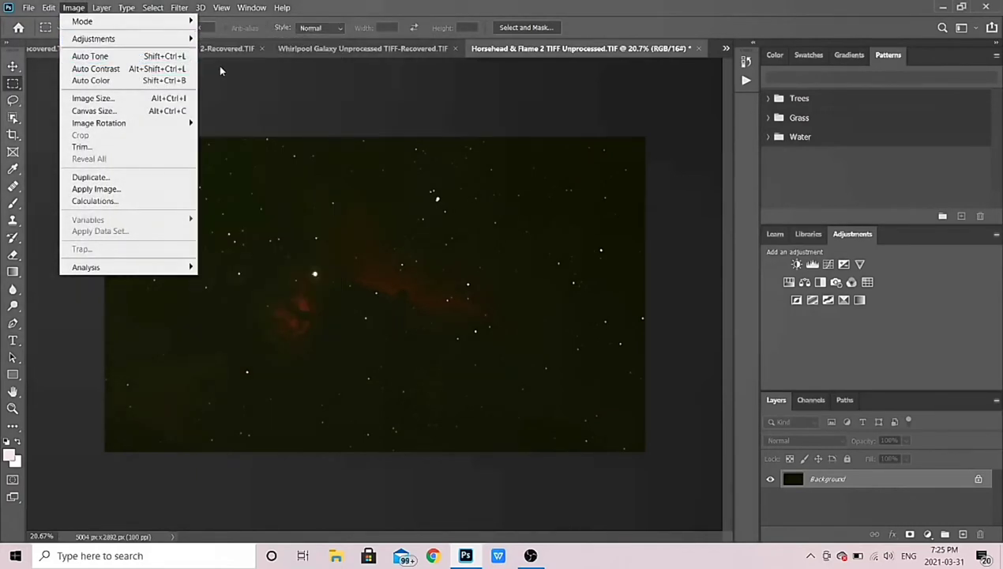
pyautogui.moveTo(194, 43)
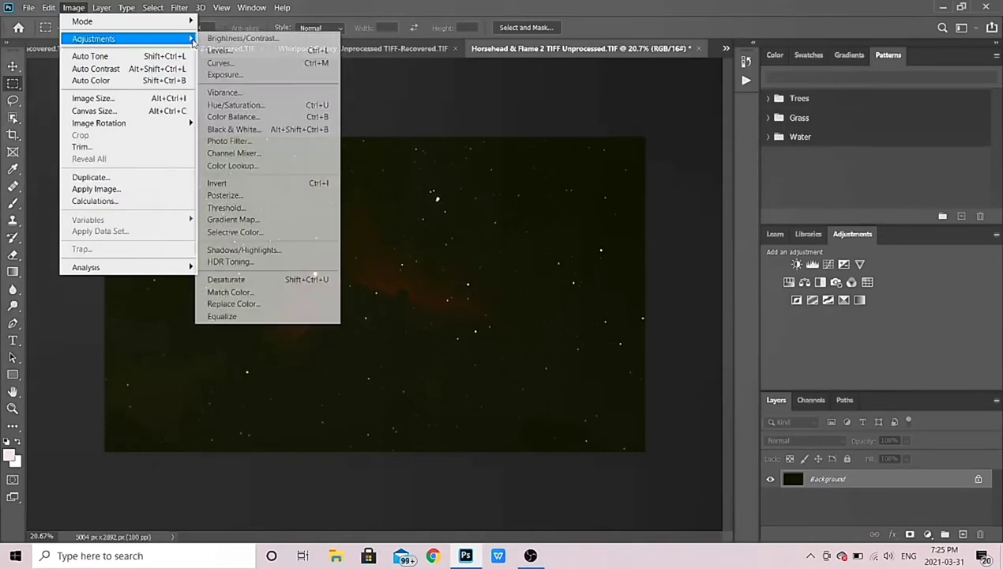
pyautogui.click(221, 63)
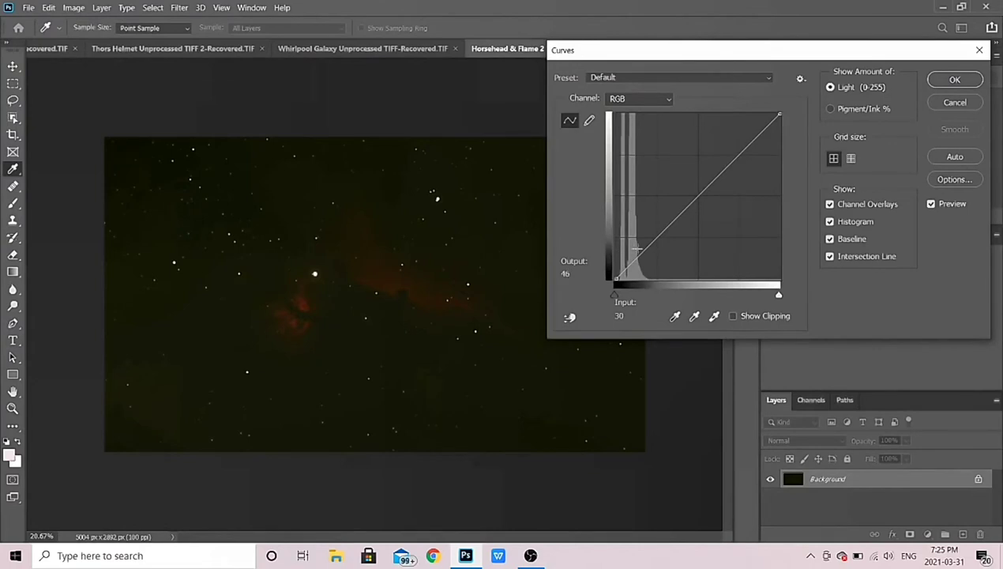
pyautogui.moveTo(637, 255); pyautogui.dragTo(637, 249)
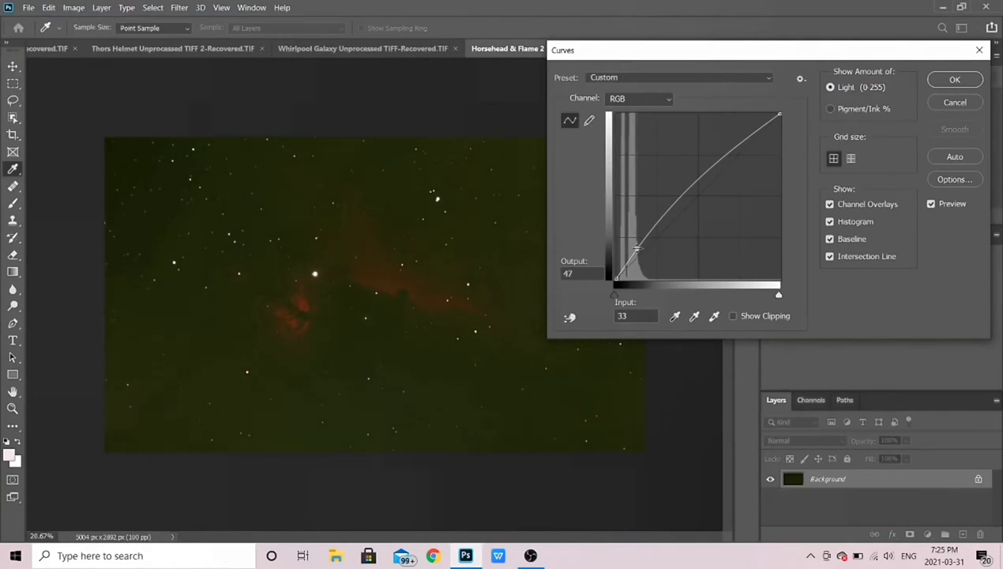
pyautogui.click(936, 82)
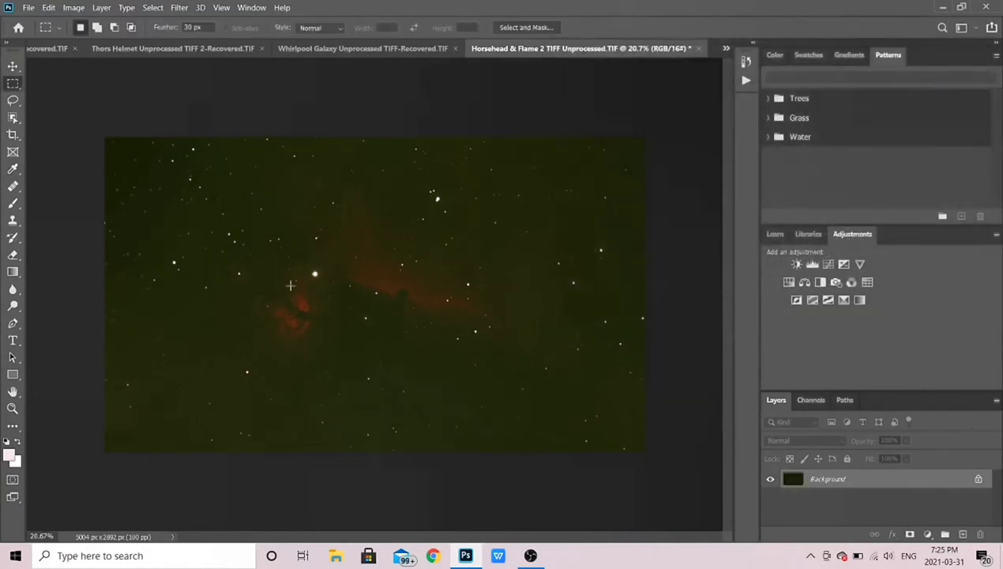
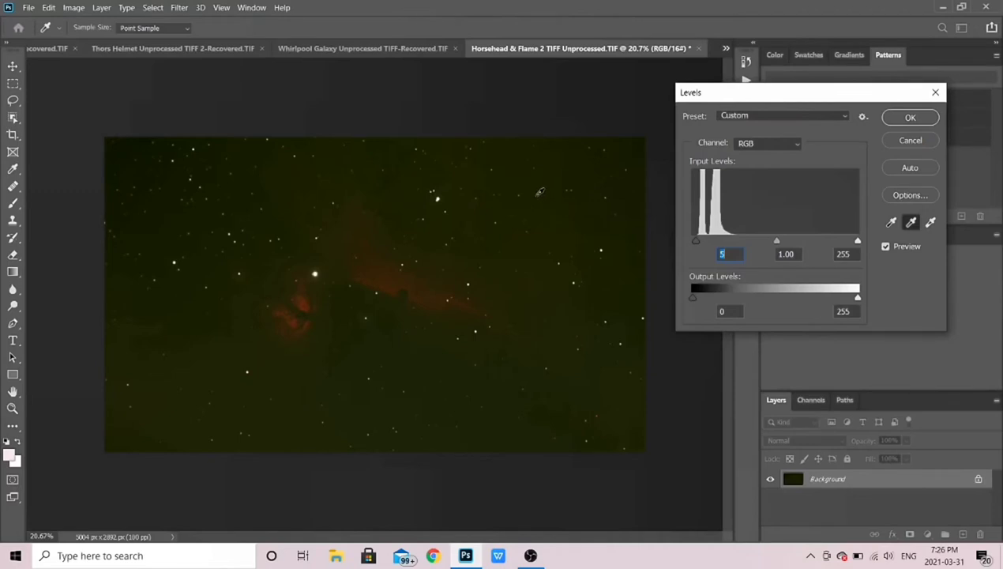
# - Neutralise the sky's colour cast by repeatedly sampling background areas with the Levels gray point eyedropper, and set the RGB black input to 10
pyautogui.click(539, 191)
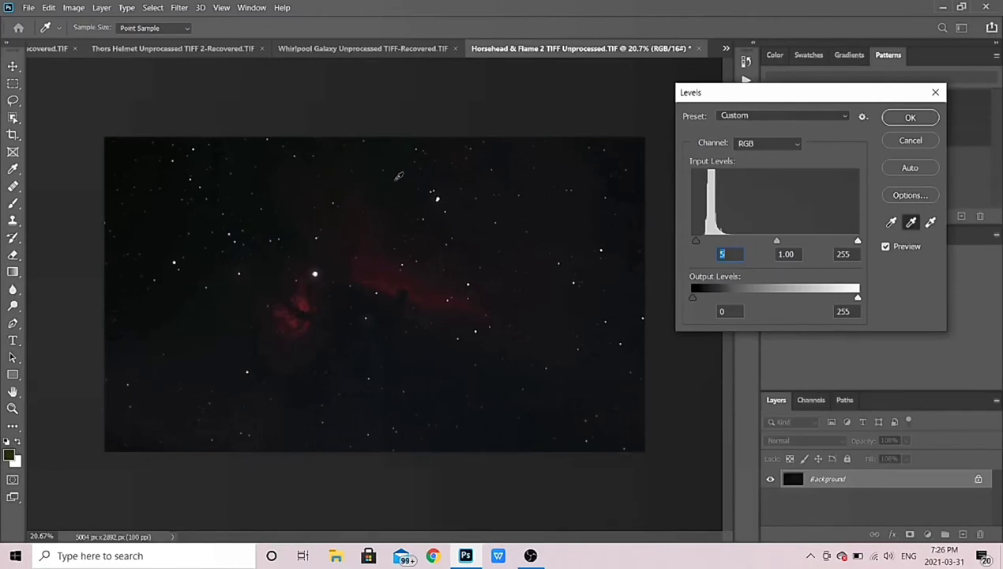
pyautogui.click(390, 176)
pyautogui.click(220, 264)
pyautogui.click(223, 297)
pyautogui.click(150, 219)
pyautogui.click(221, 276)
pyautogui.click(384, 190)
pyautogui.click(220, 238)
pyautogui.click(205, 215)
pyautogui.click(181, 213)
pyautogui.moveTo(696, 241); pyautogui.dragTo(699, 245)
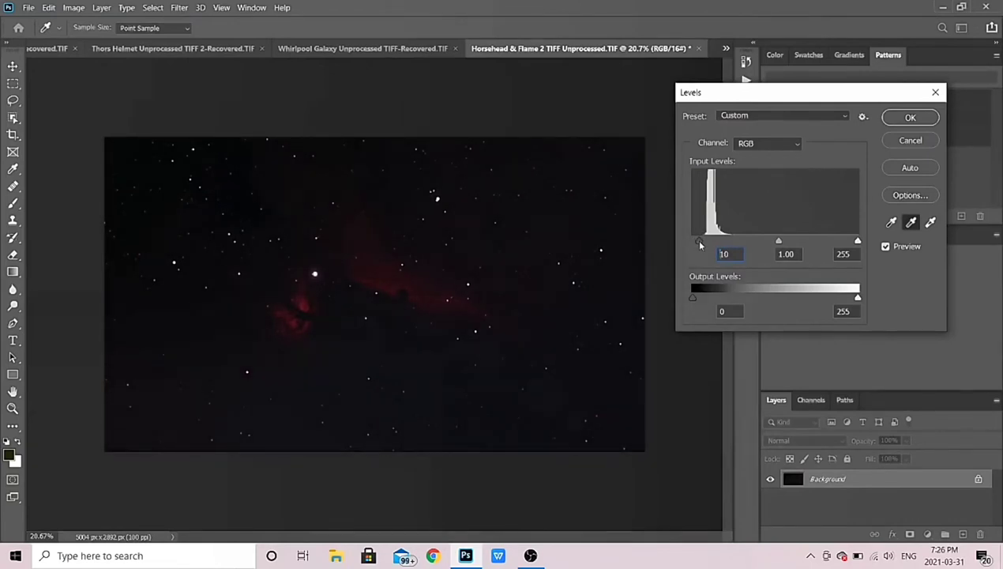
pyautogui.click(910, 118)
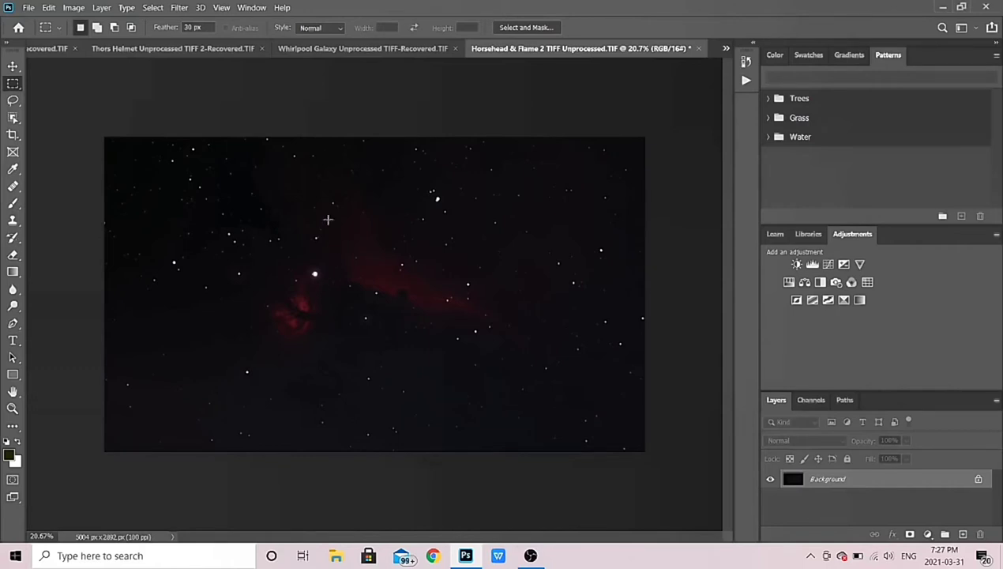
# - Brighten the nebula with a Curves adjustment, placing the RGB shadow point at input 34, output 48
pyautogui.click(74, 7)
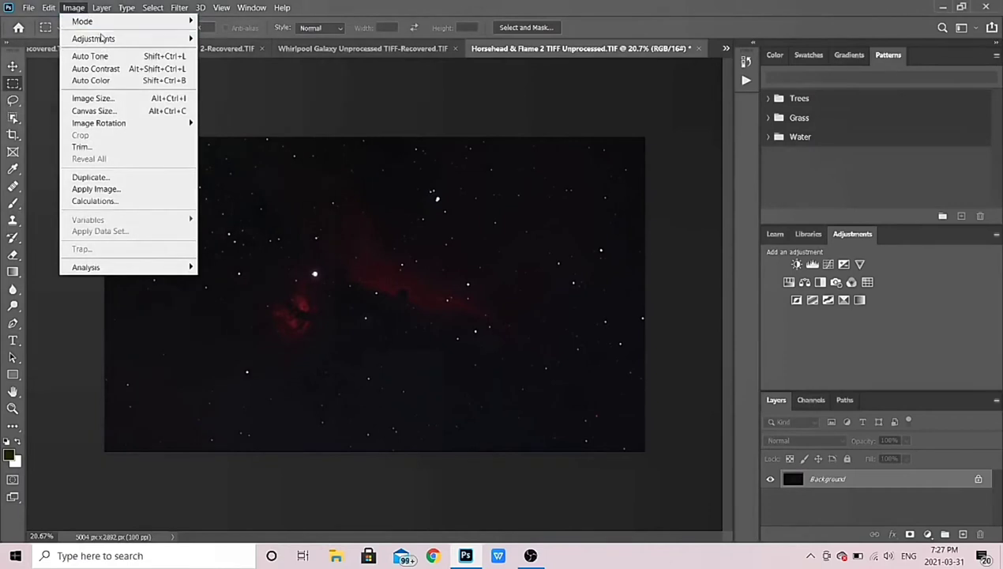
pyautogui.moveTo(101, 38)
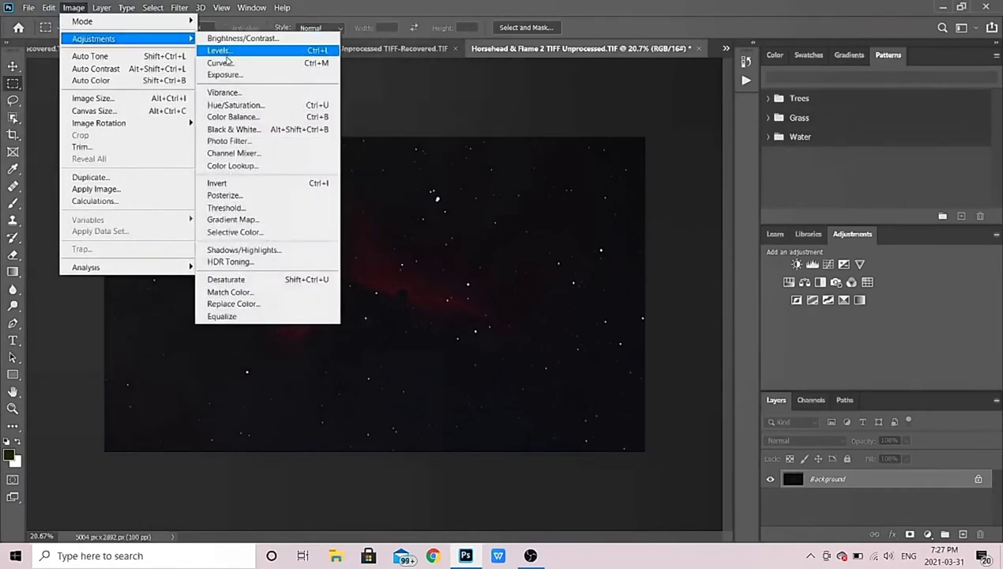
pyautogui.click(225, 62)
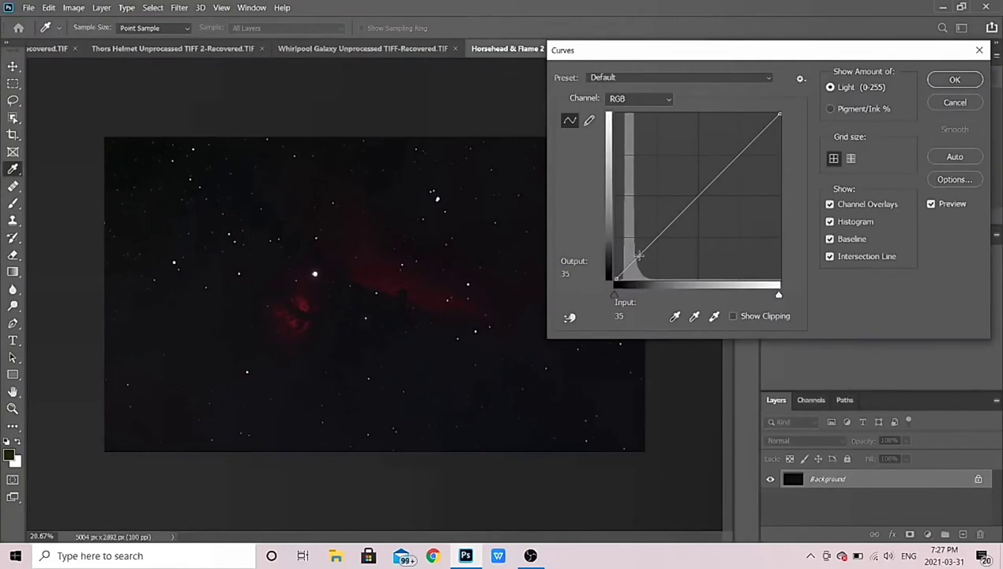
pyautogui.moveTo(636, 259); pyautogui.dragTo(636, 243)
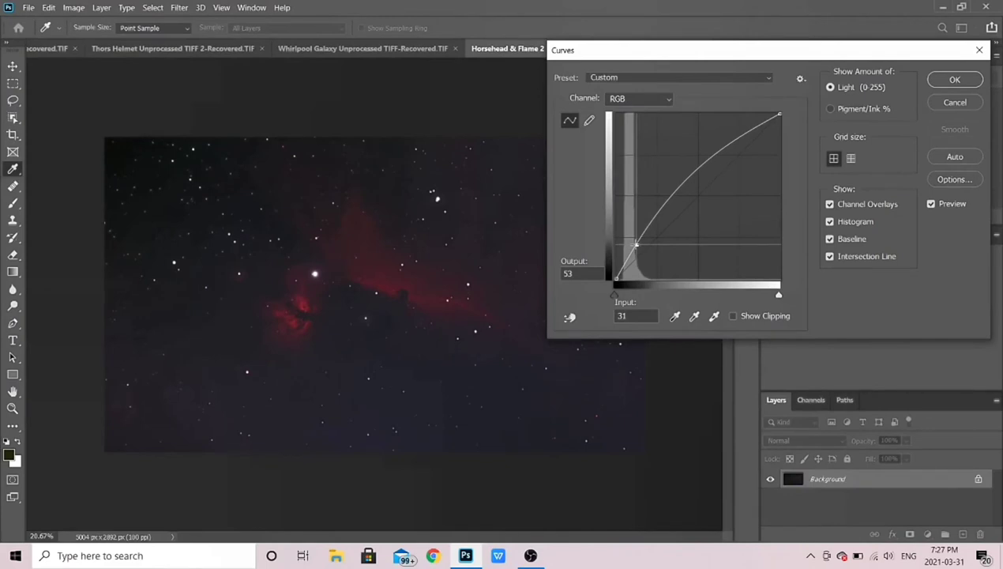
pyautogui.moveTo(636, 244); pyautogui.dragTo(637, 247)
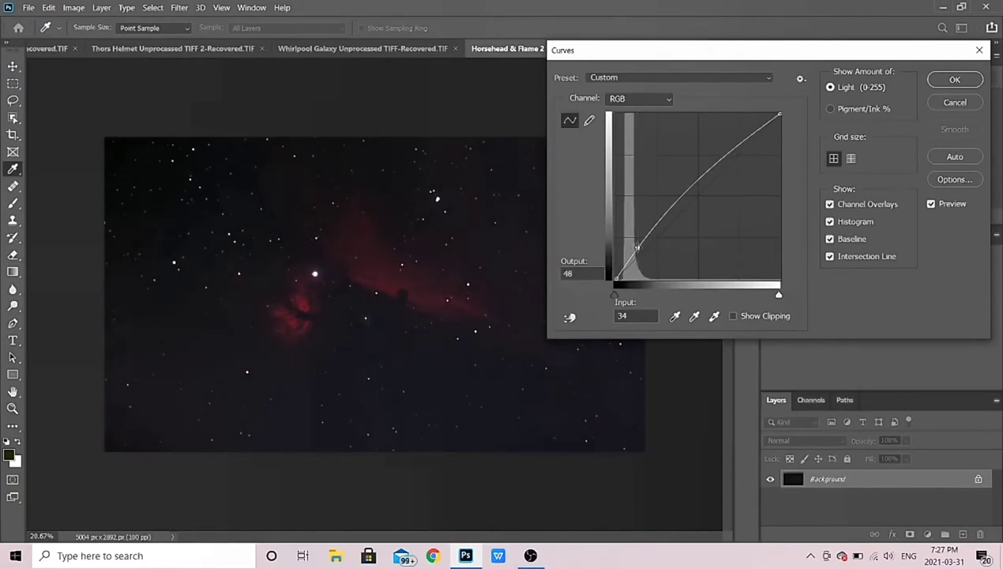
pyautogui.click(954, 79)
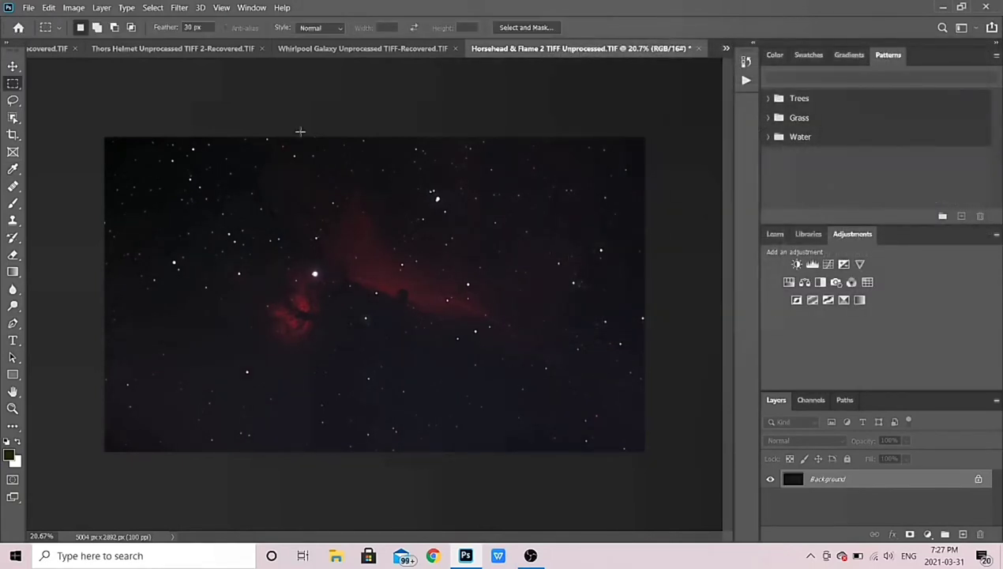
# - Darken the sky background with a Levels adjustment, setting the RGB black input level to 7
pyautogui.click(76, 9)
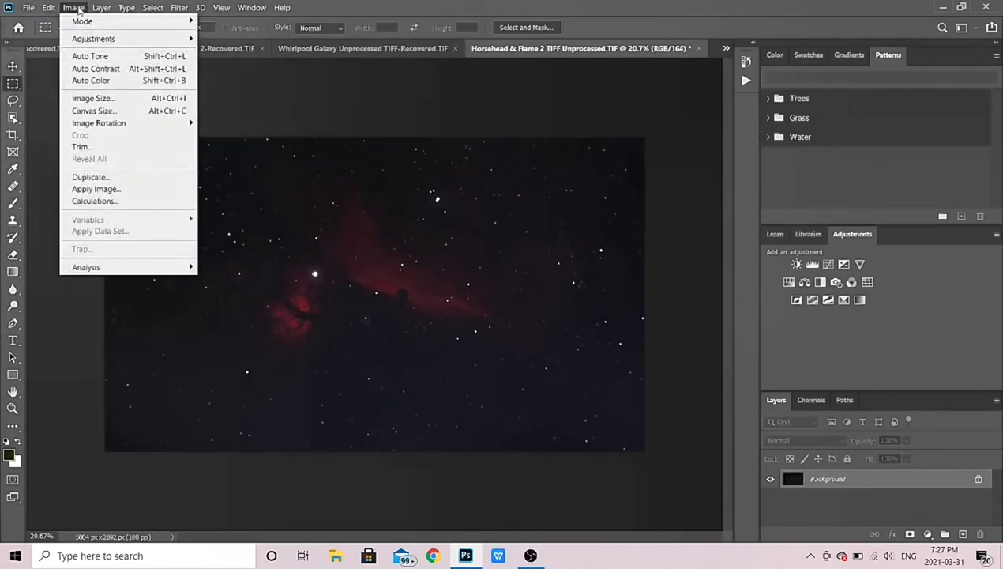
pyautogui.moveTo(95, 39)
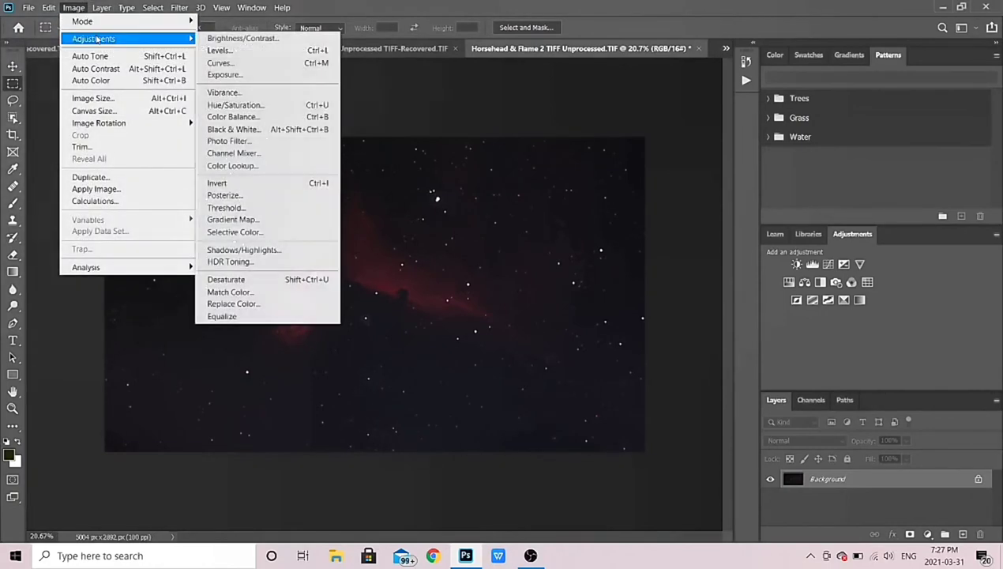
pyautogui.click(219, 50)
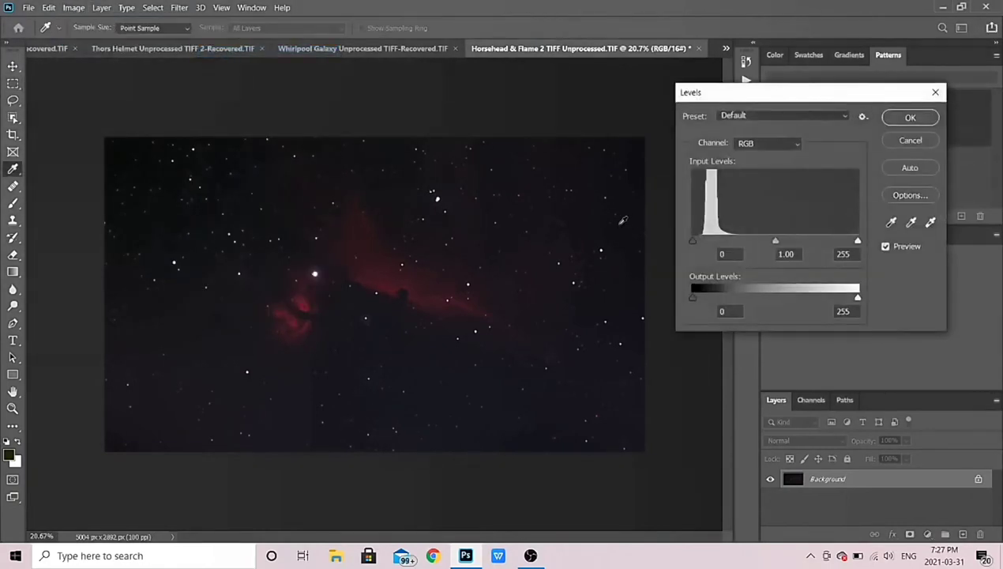
pyautogui.moveTo(693, 241); pyautogui.dragTo(698, 247)
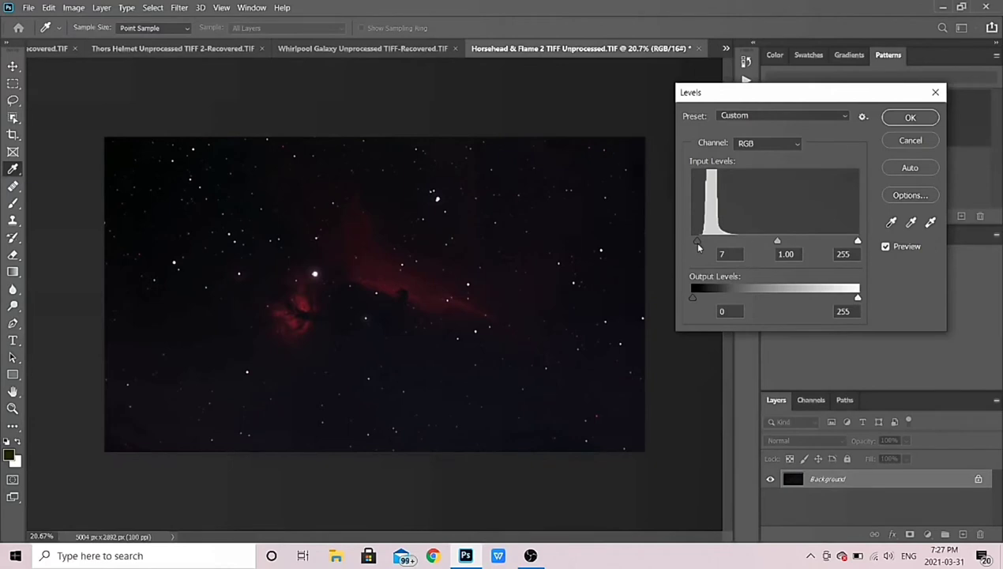
pyautogui.click(911, 117)
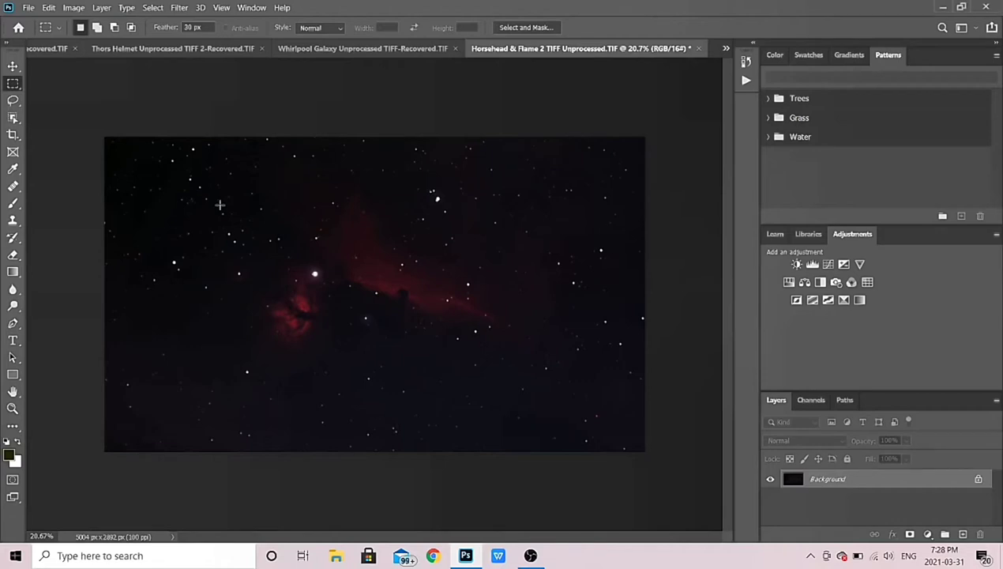
# - Even out the background gradient with the RC-Astro GradientXTerminator filter, using Medium detail and Medium aggressiveness
pyautogui.click(180, 10)
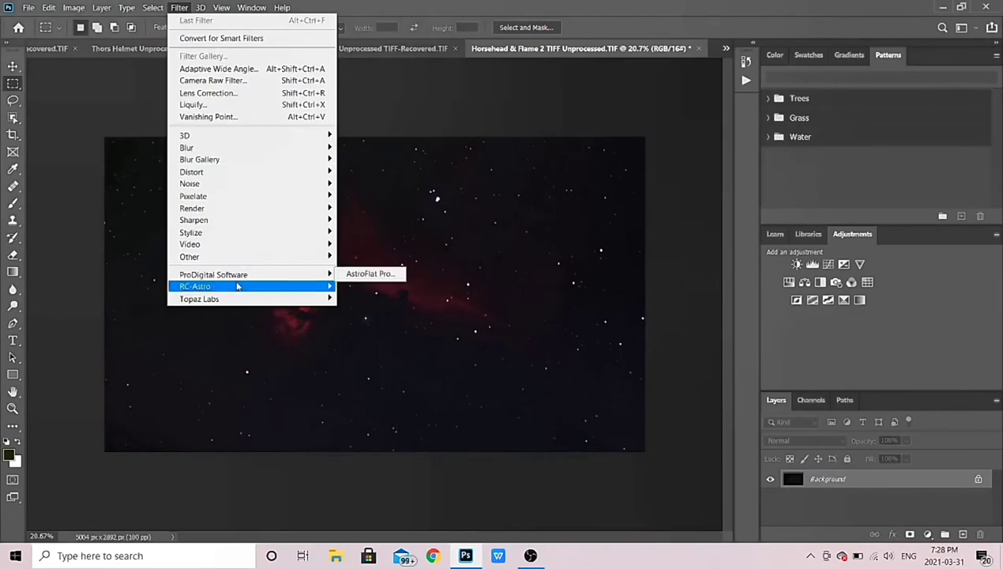
pyautogui.click(359, 287)
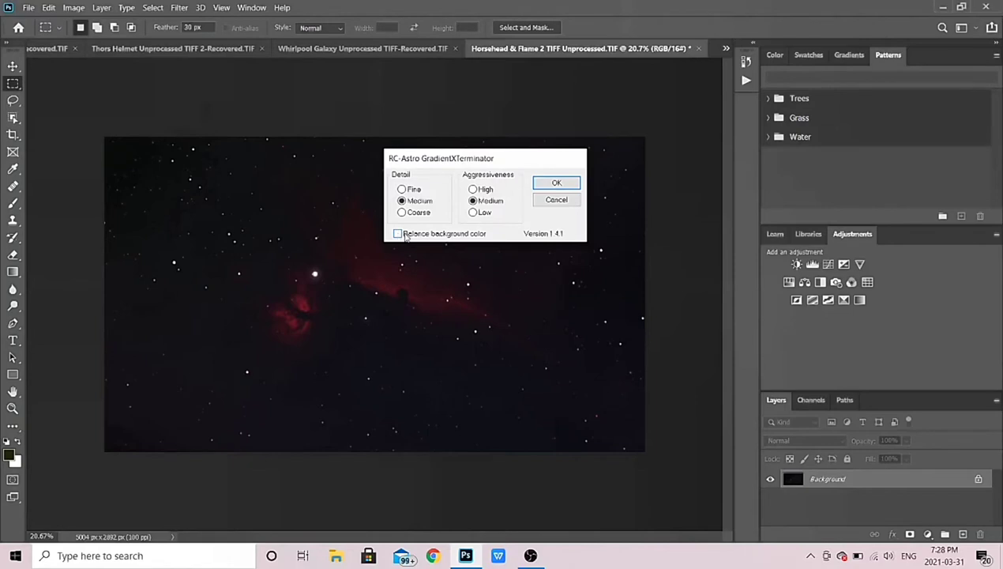
pyautogui.click(559, 184)
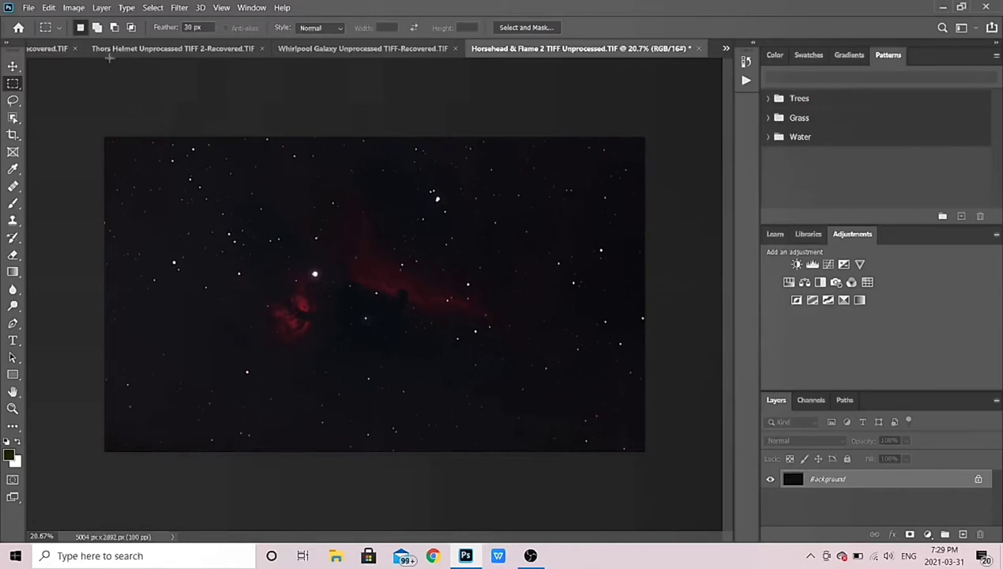
# - Correct the image's colour balance with Auto Color and its tonal range with two passes of Auto Tone
pyautogui.click(75, 8)
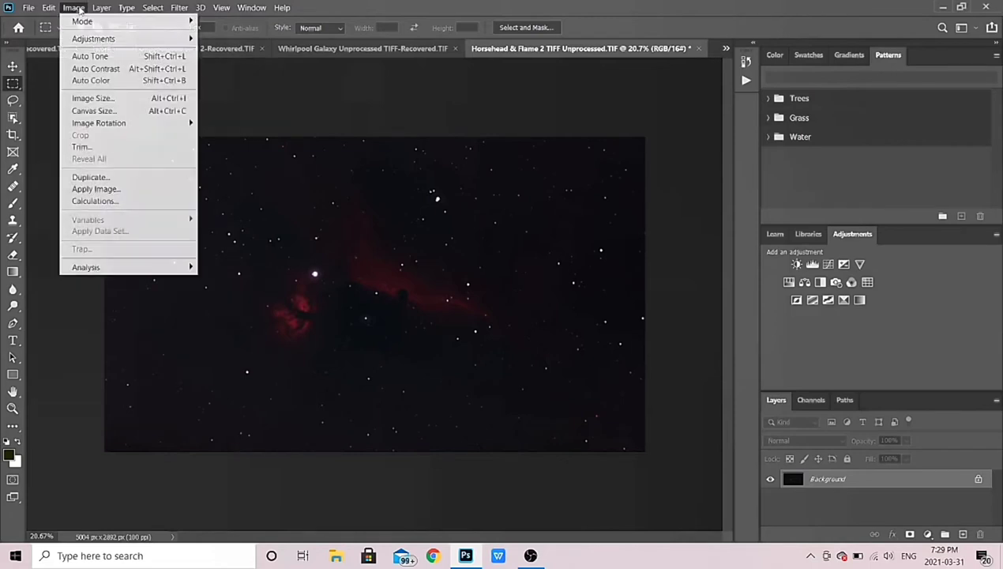
pyautogui.click(93, 81)
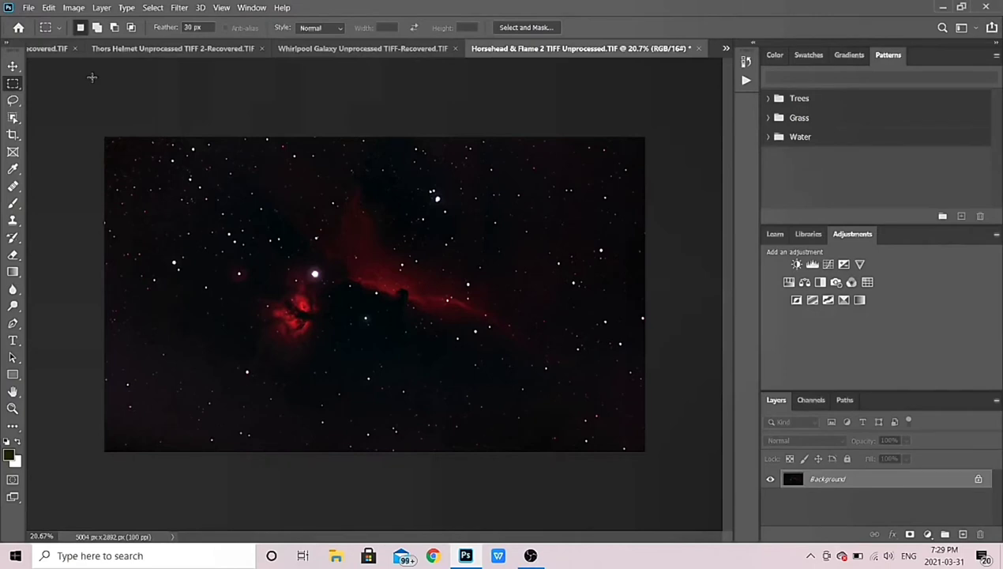
pyautogui.click(73, 8)
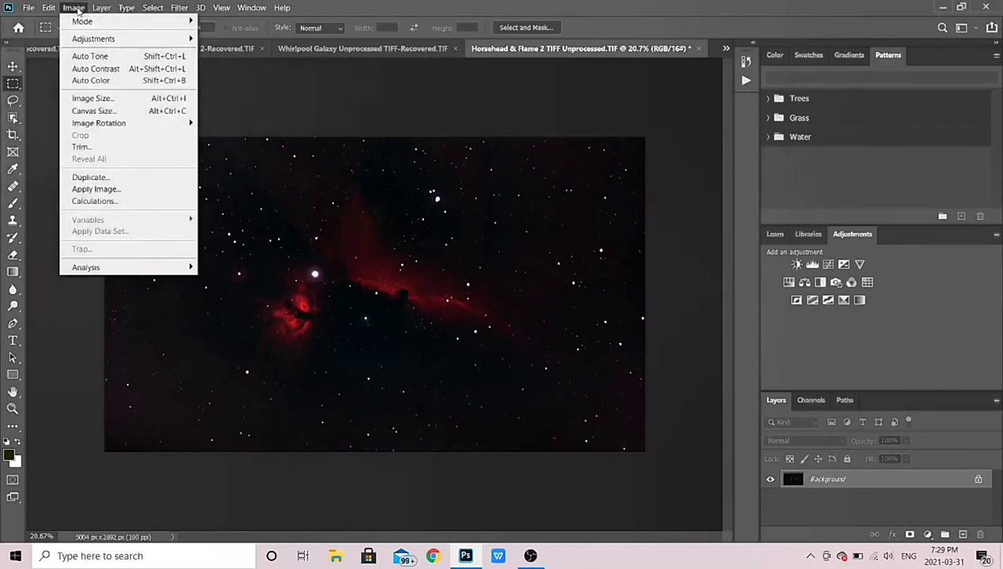
pyautogui.click(87, 57)
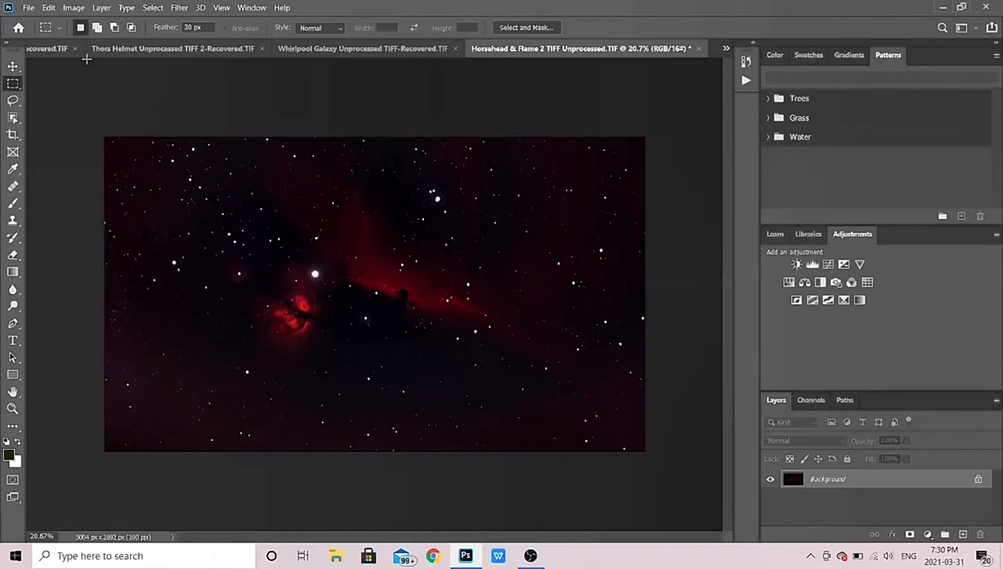
pyautogui.click(74, 7)
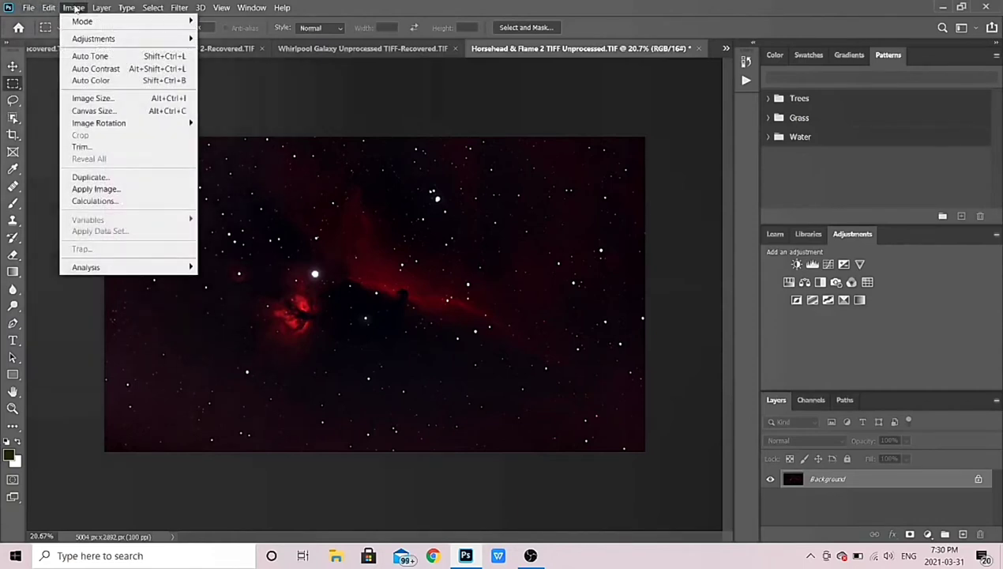
pyautogui.click(91, 57)
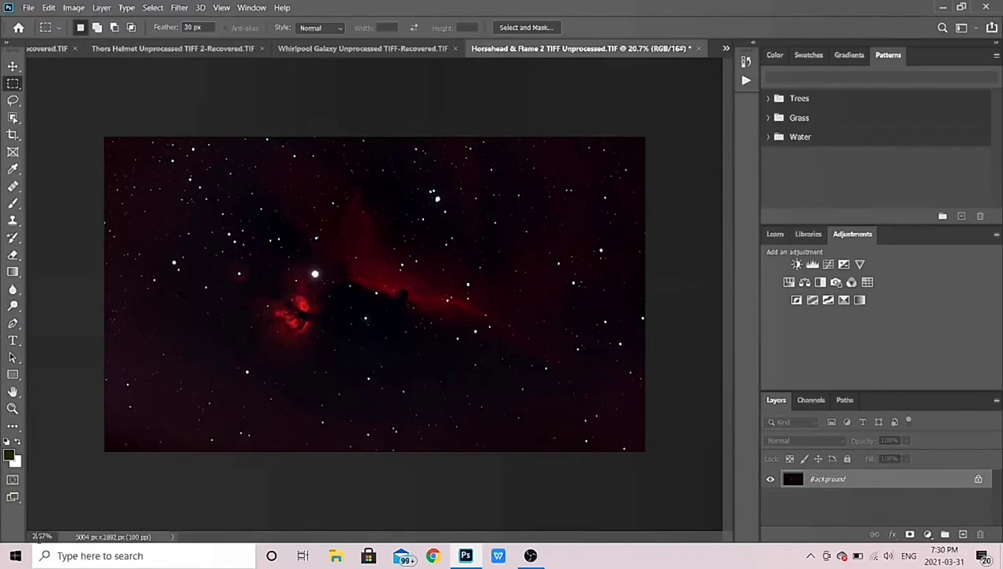
# - Try removing the small stars with the Dust & Scratches filter at a radius of 15 pixels and a threshold of 1 level, and undo it
pyautogui.write('1')
pyautogui.press('Return')
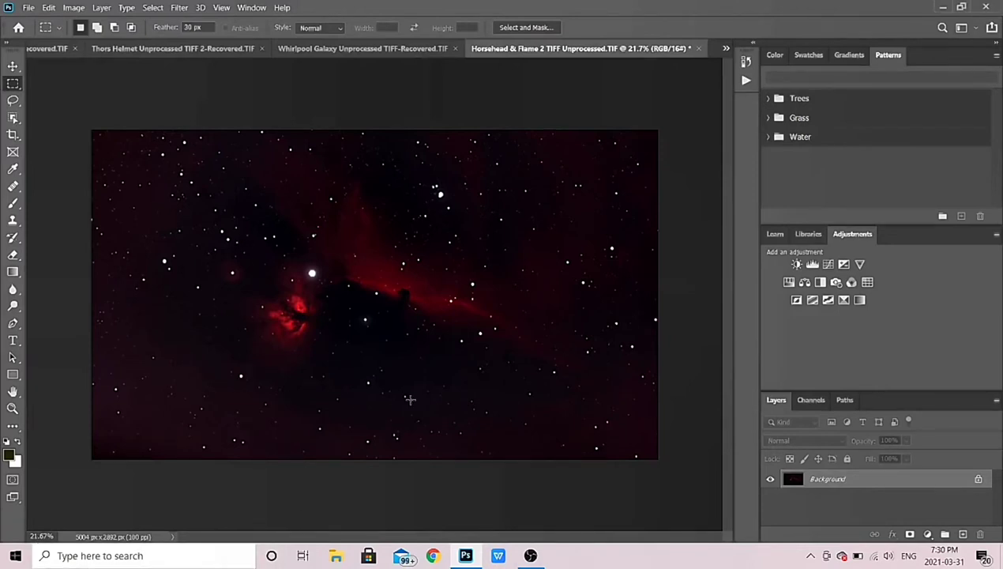
pyautogui.click(12, 408)
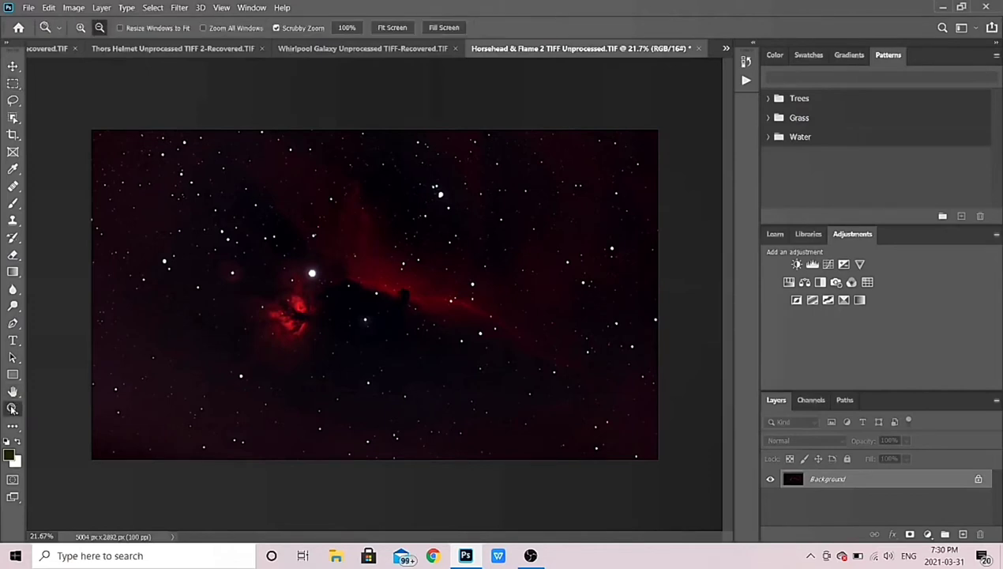
pyautogui.click(80, 28)
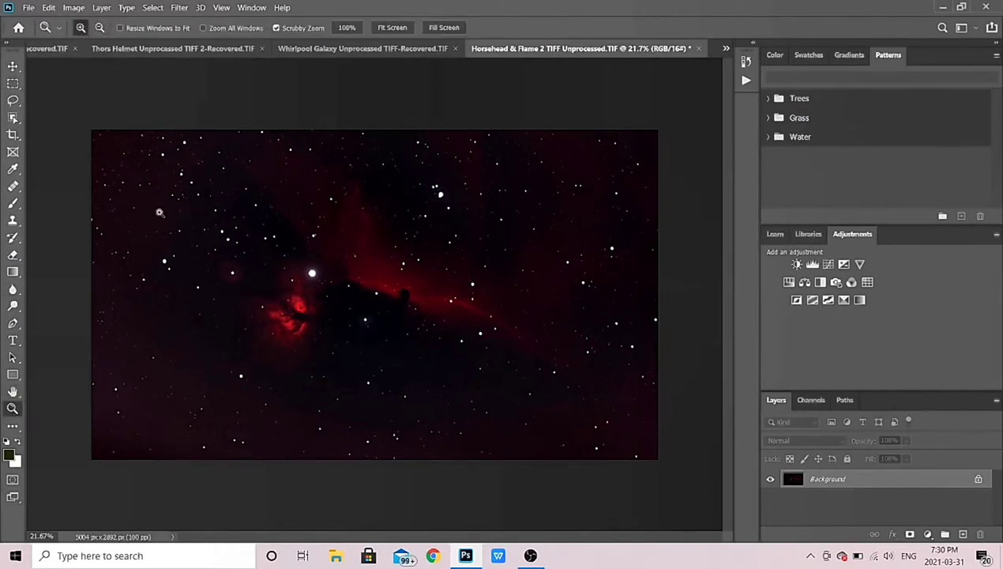
pyautogui.click(166, 263)
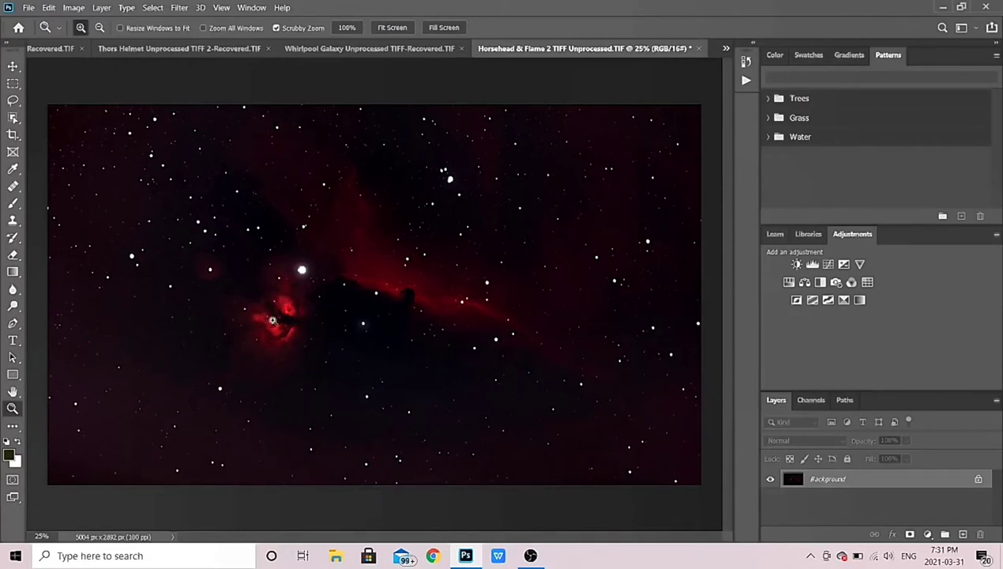
pyautogui.click(179, 8)
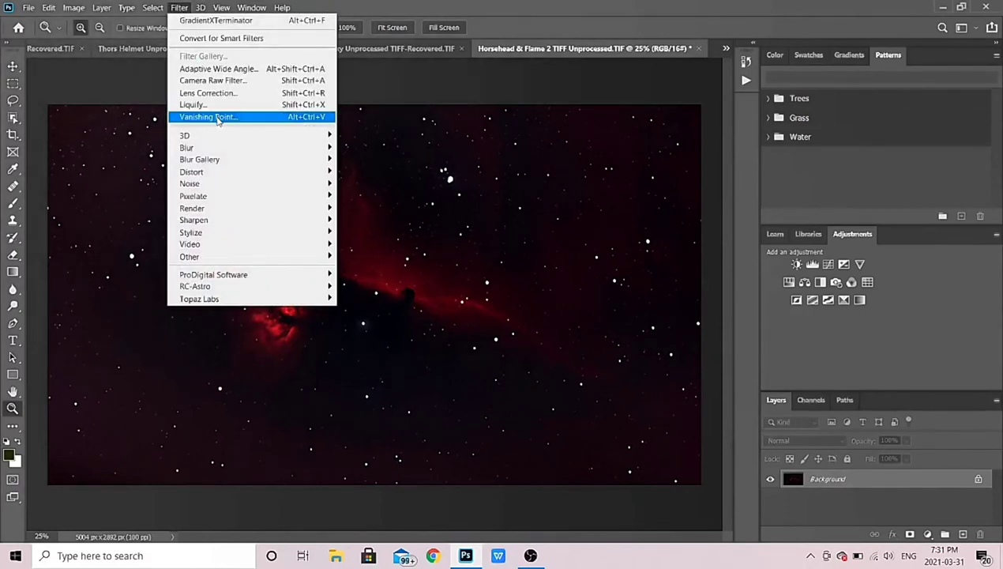
pyautogui.moveTo(253, 185)
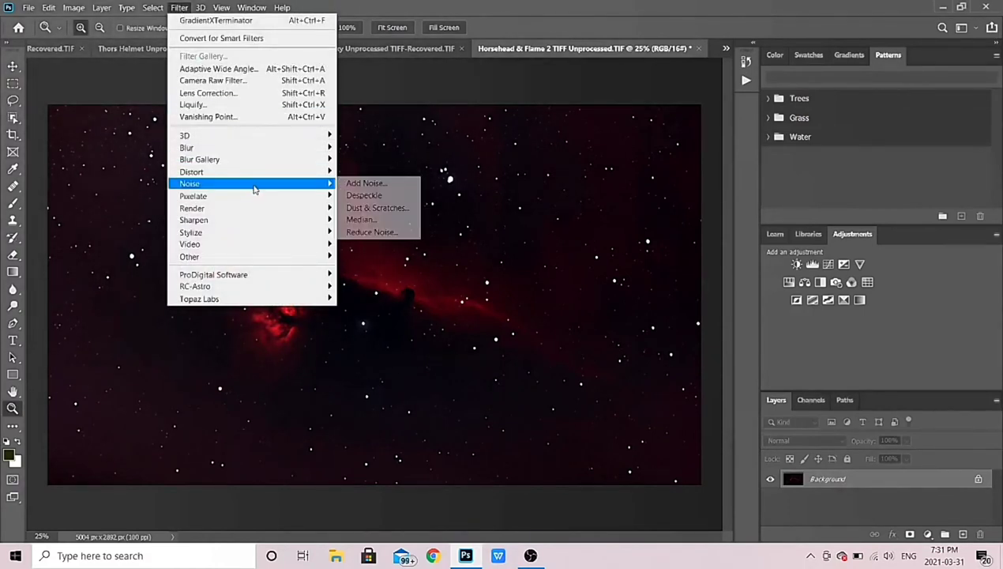
pyautogui.click(370, 207)
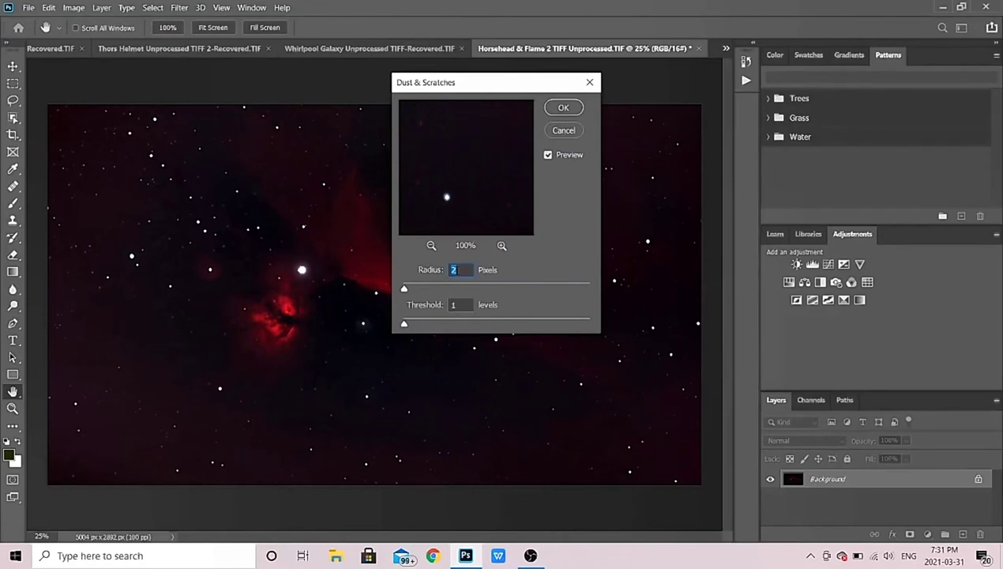
pyautogui.write('15')
pyautogui.click(565, 110)
pyautogui.press('z')
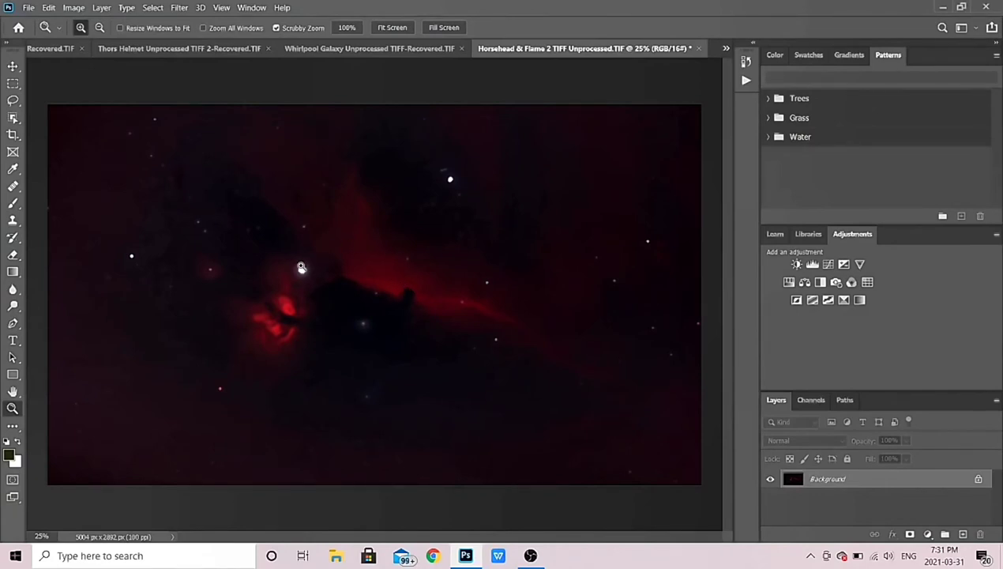
pyautogui.click(49, 8)
pyautogui.click(55, 22)
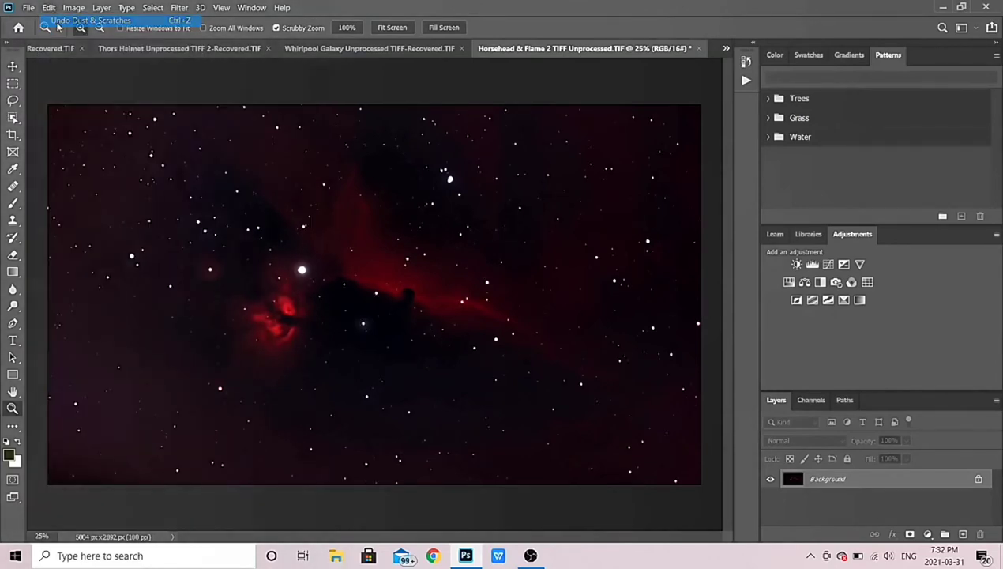
# - Remove small stars with the Dust & Scratches filter at a radius of 5 pixels and a threshold of 1 level
pyautogui.click(179, 8)
pyautogui.moveTo(277, 185)
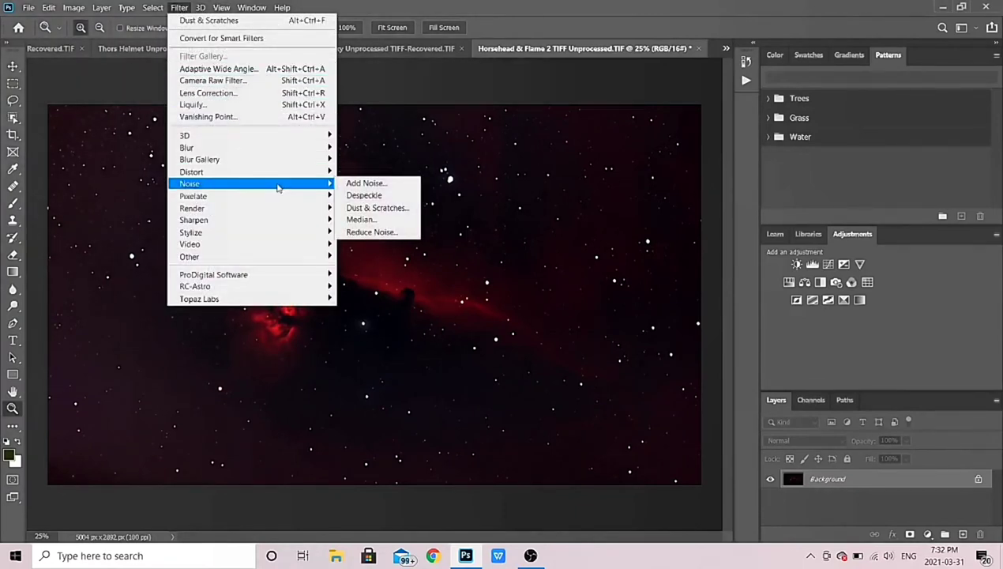
pyautogui.click(357, 208)
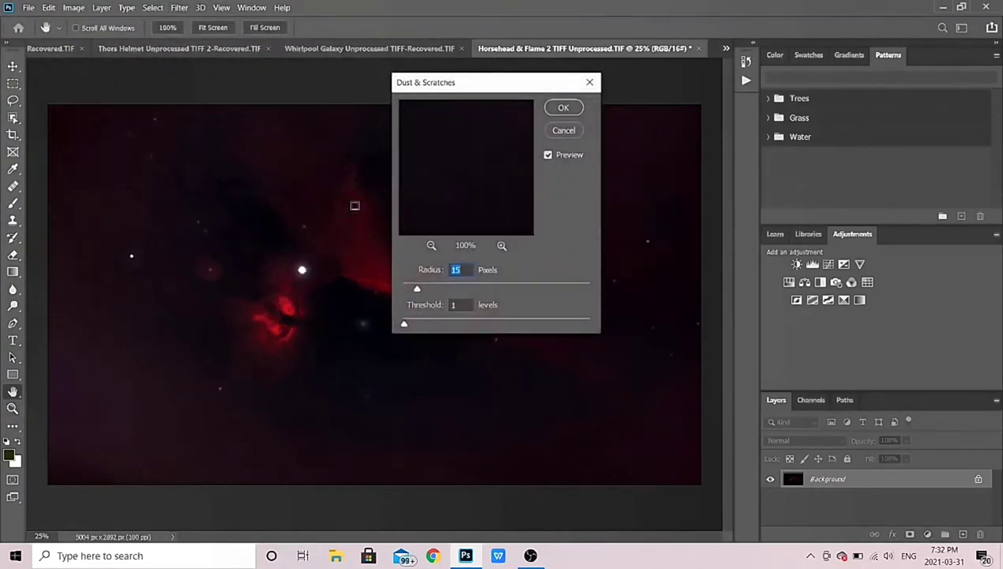
pyautogui.write('5')
pyautogui.click(564, 106)
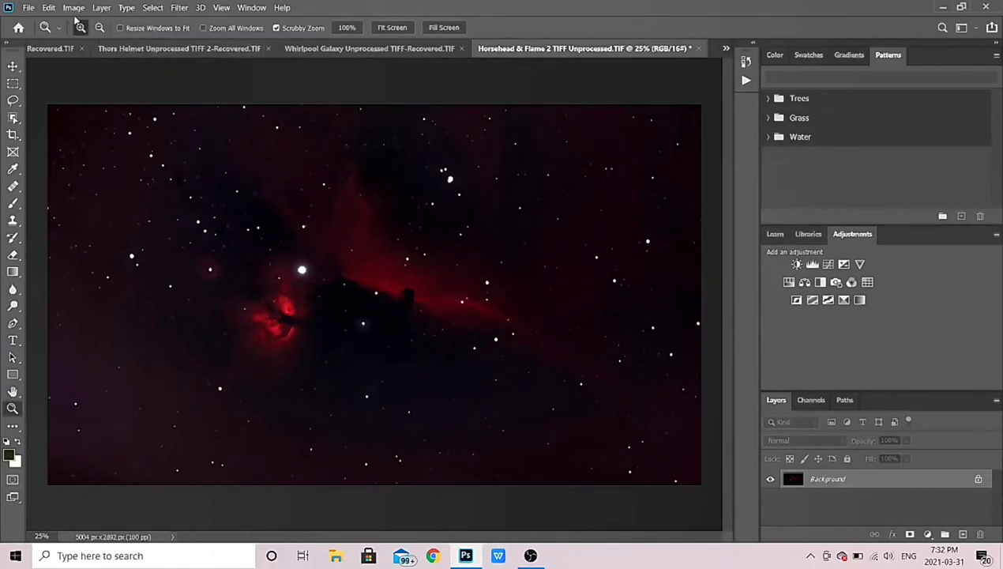
# - Compare the image before and after the star removal by undoing and redoing Dust & Scratches
pyautogui.click(50, 8)
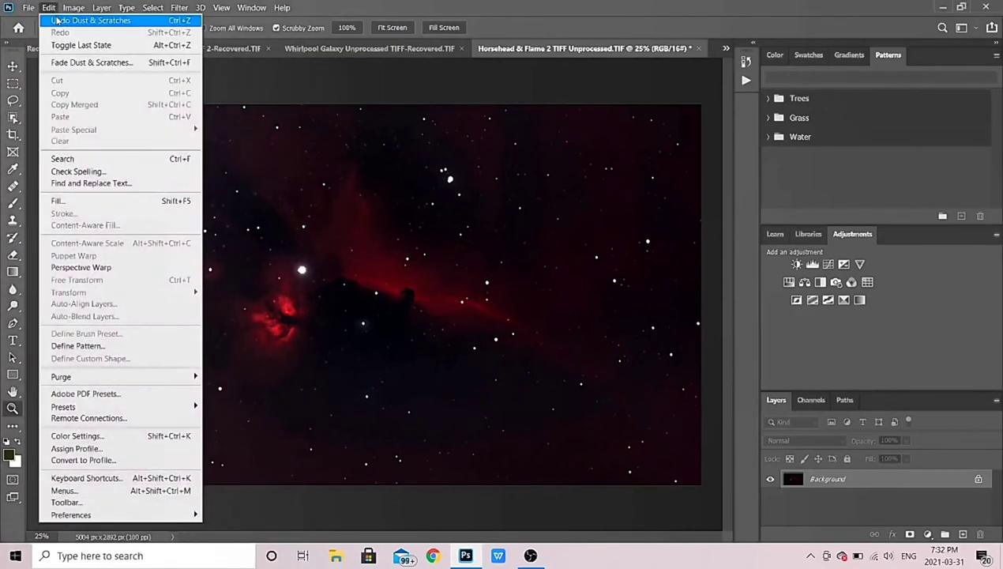
pyautogui.click(57, 21)
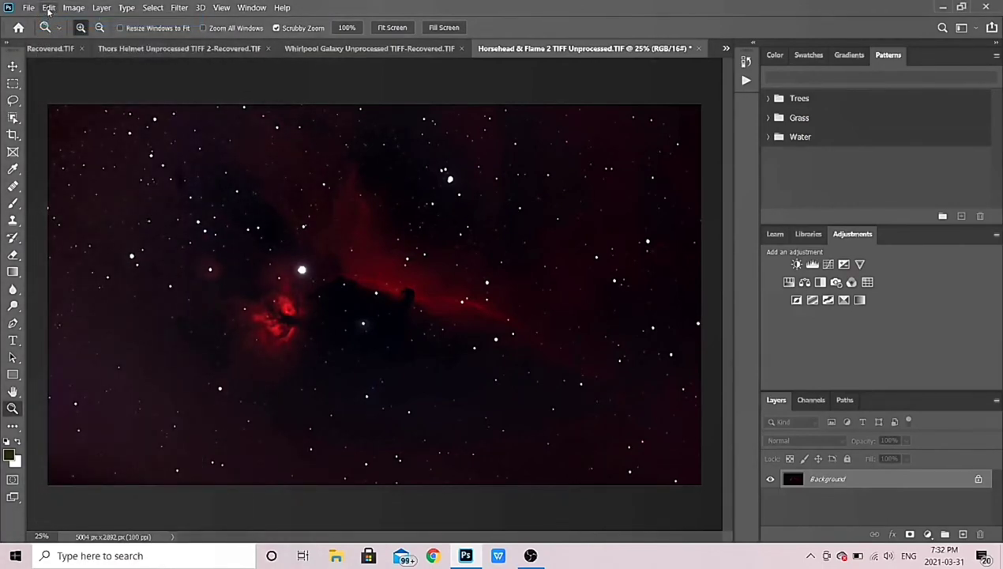
pyautogui.click(49, 8)
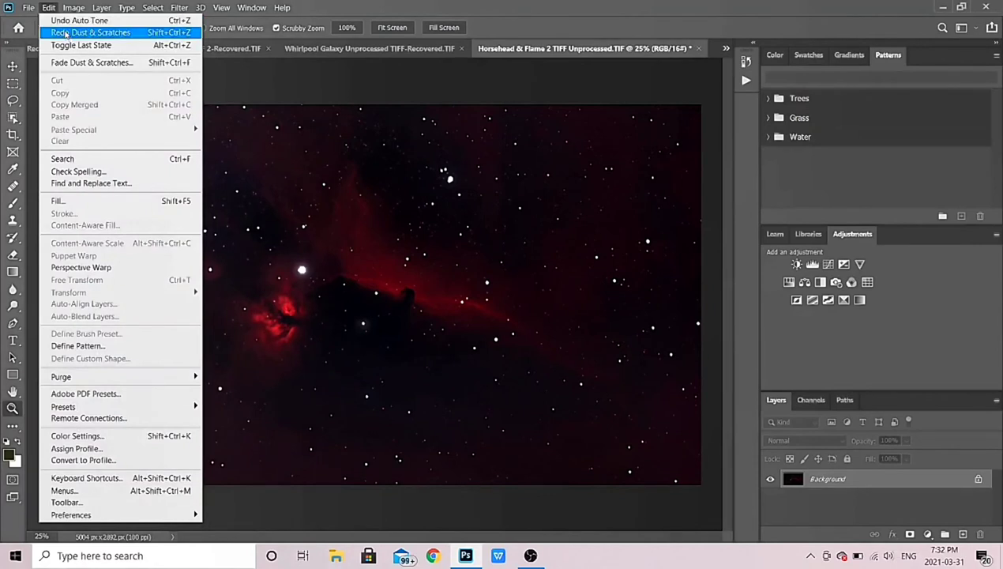
pyautogui.click(66, 34)
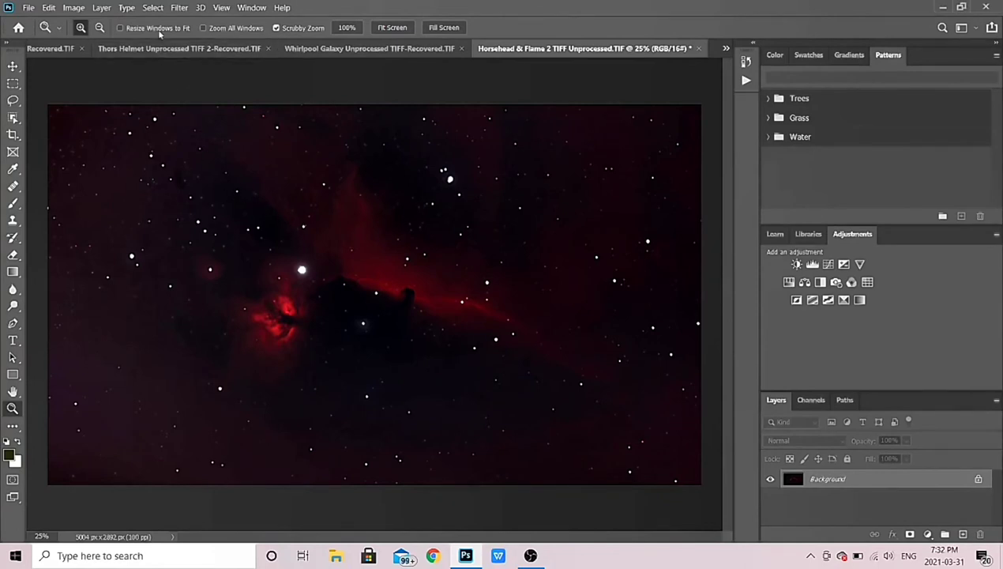
# - Select the bright stars with Color Range, sampling a star's colour at a Fuzziness of 197
pyautogui.click(153, 8)
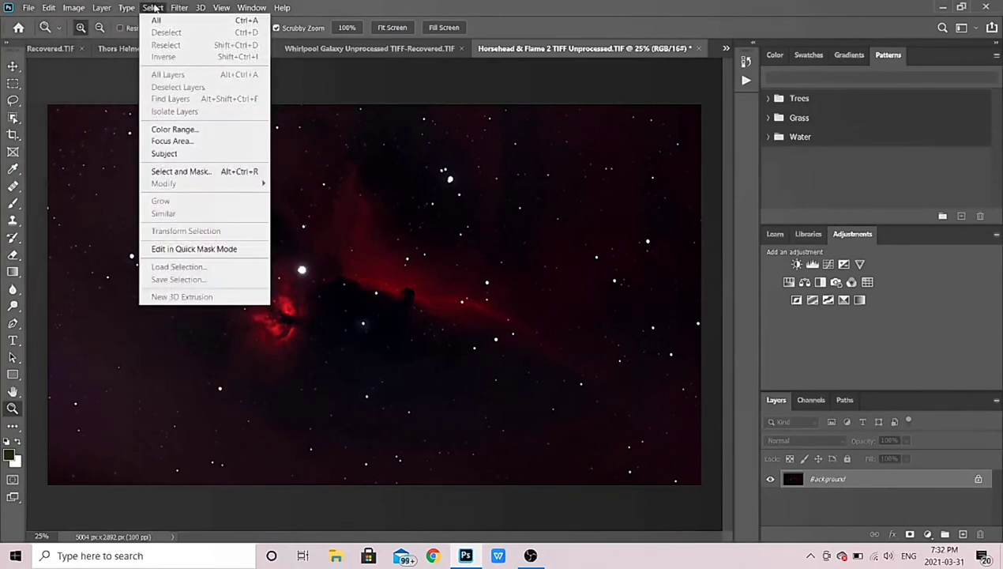
pyautogui.click(175, 129)
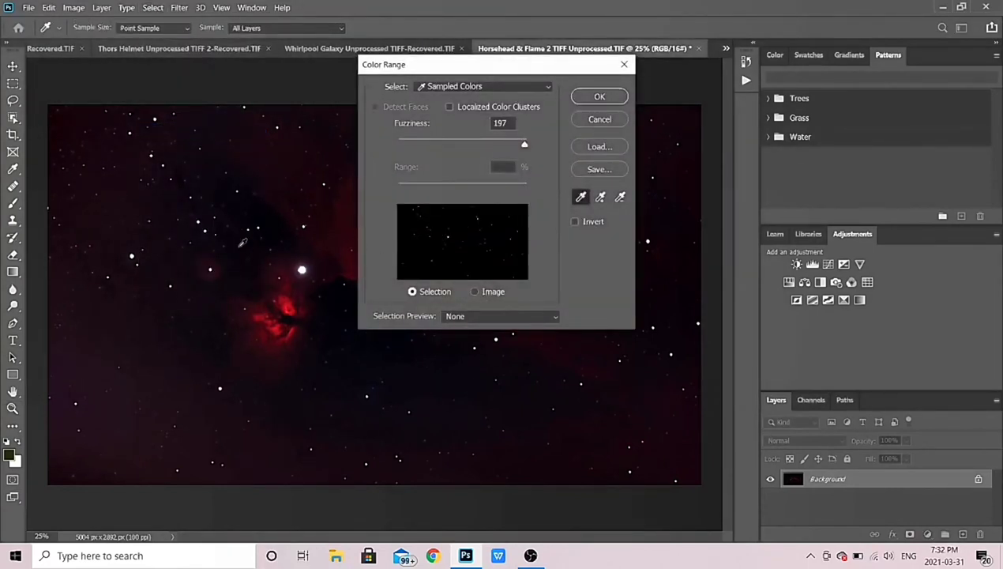
pyautogui.click(201, 219)
pyautogui.click(599, 97)
pyautogui.press('z')
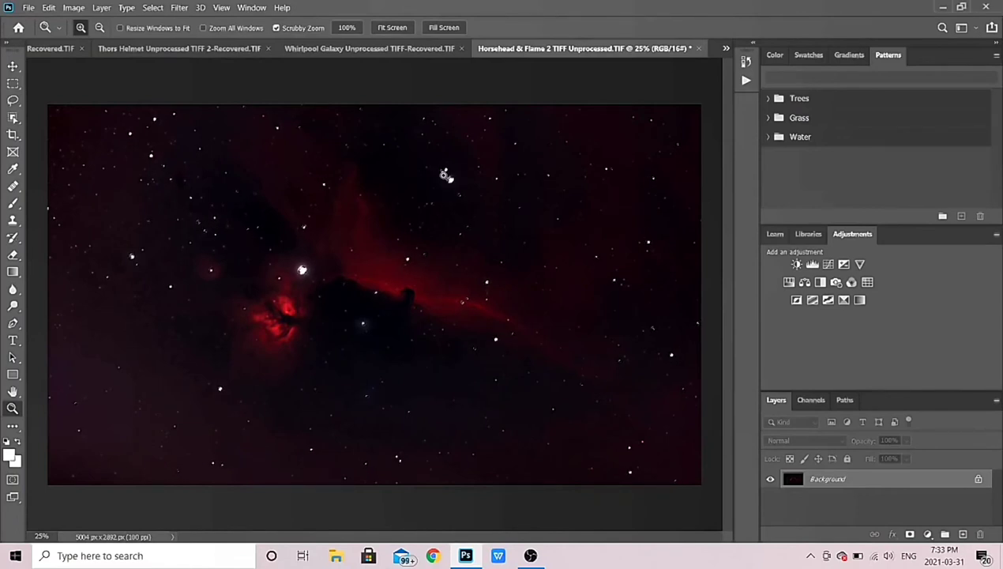
# - Expand the star selection by 3 pixels
pyautogui.click(163, 8)
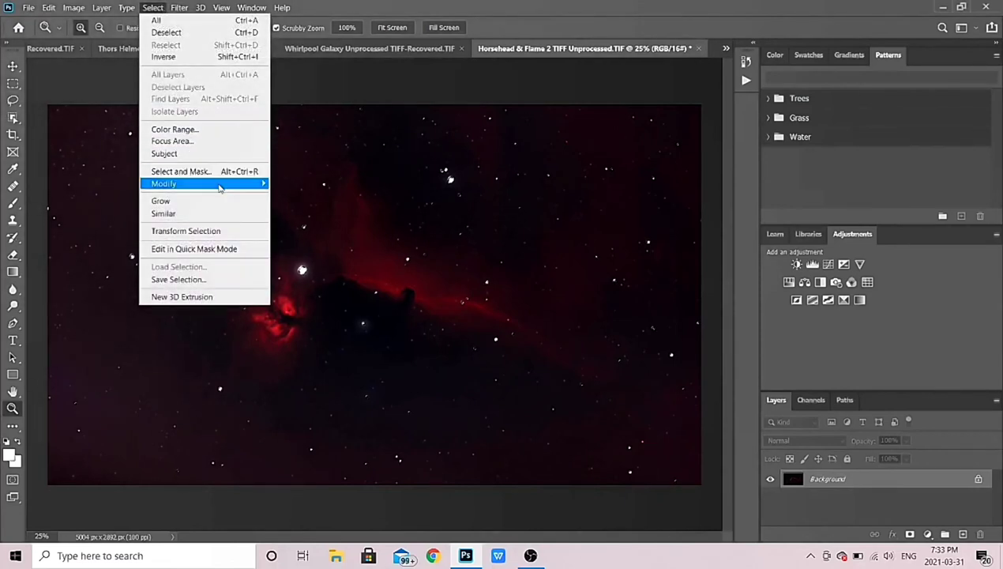
pyautogui.moveTo(220, 186)
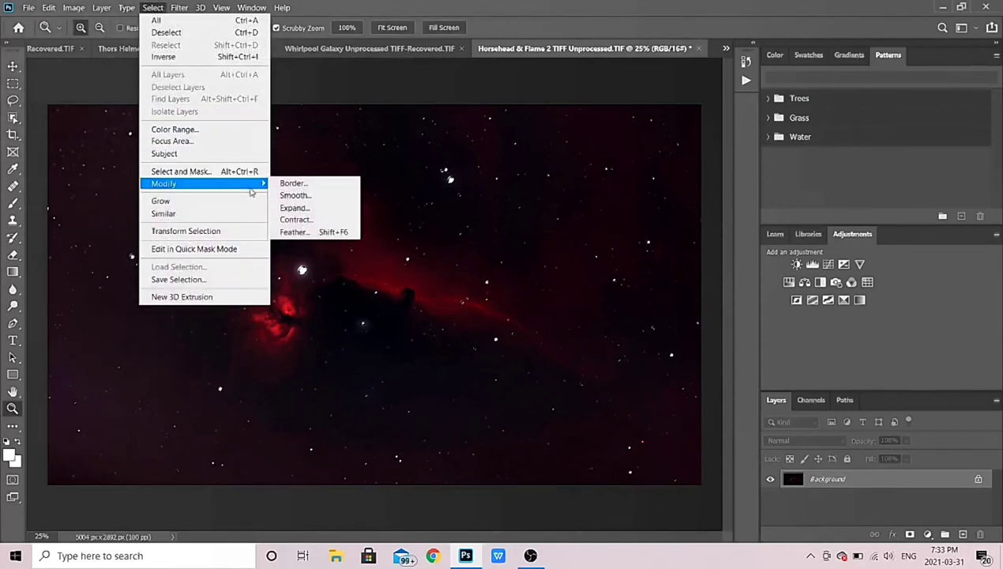
pyautogui.click(302, 209)
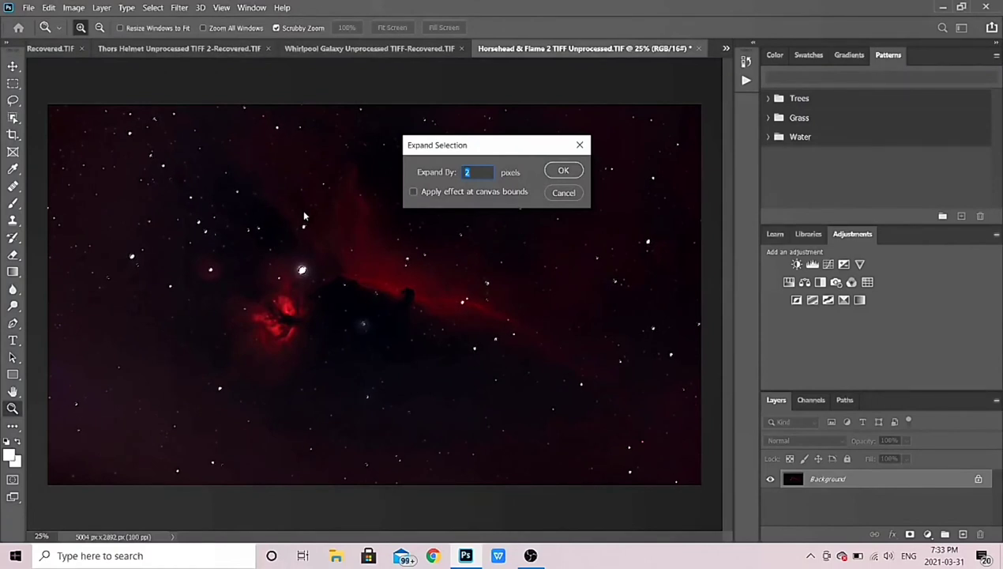
pyautogui.write('3')
pyautogui.click(564, 172)
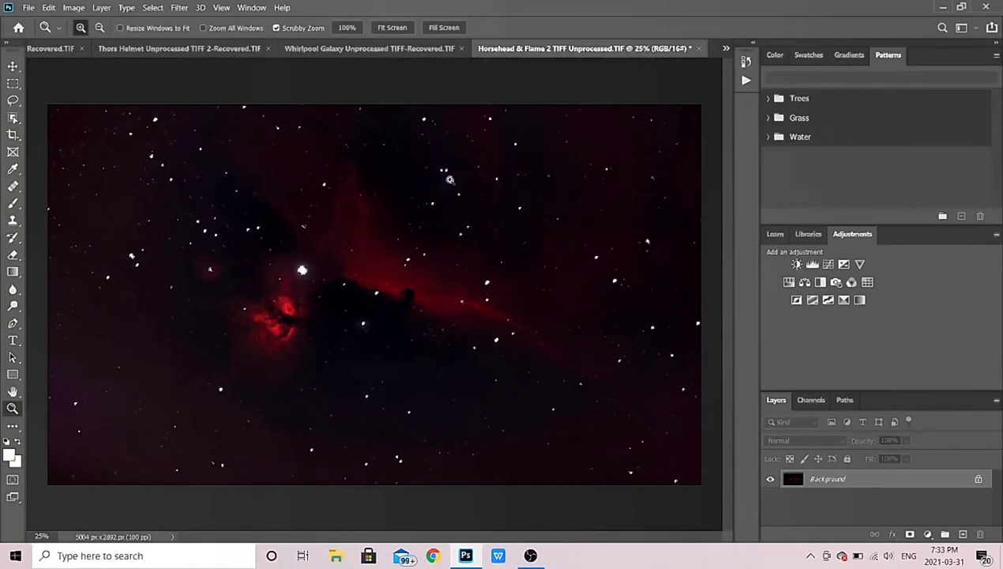
# - Shrink the selected stars with the Minimum filter, using a radius under 2 pixels and preserving Roundness
pyautogui.click(181, 7)
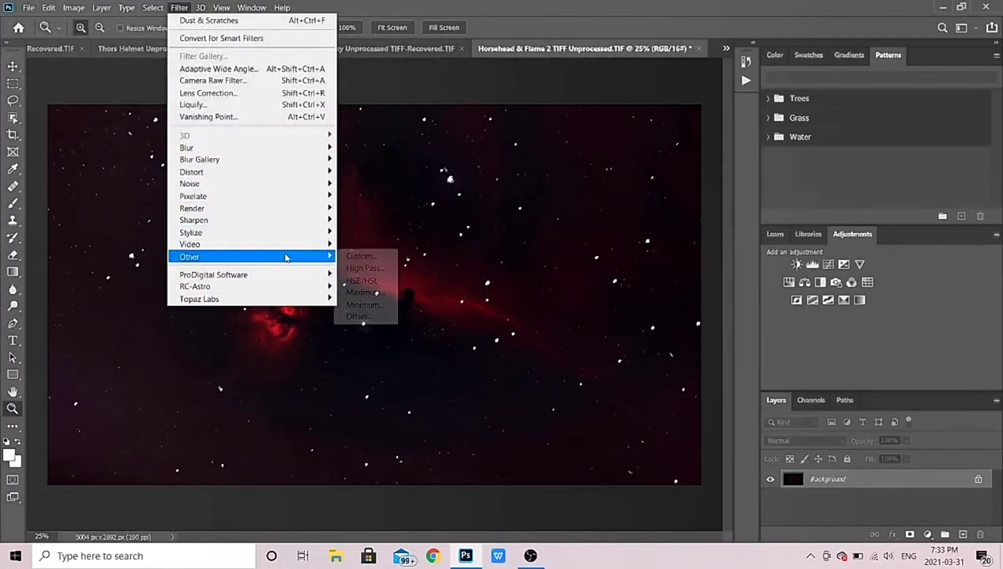
pyautogui.moveTo(285, 257)
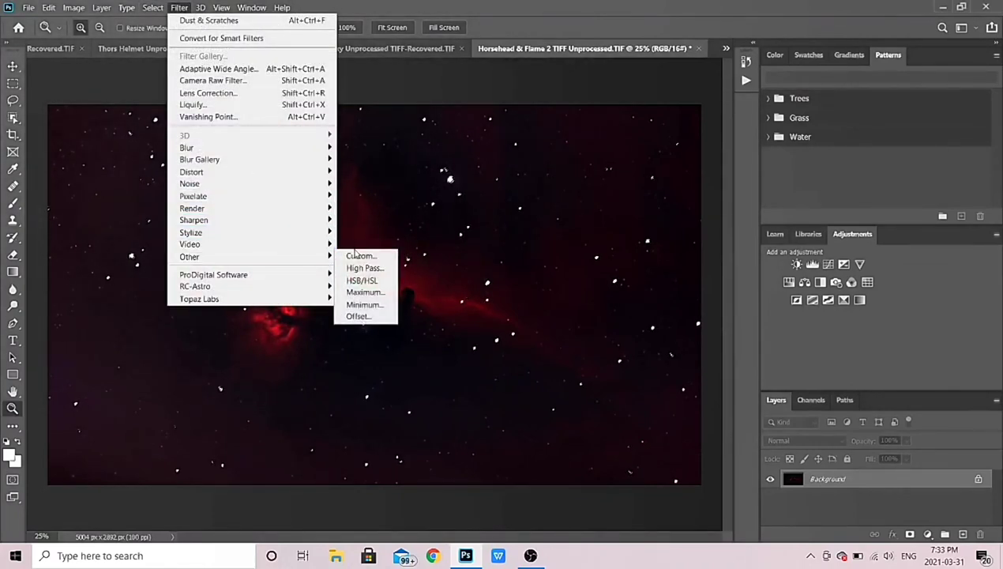
pyautogui.click(365, 305)
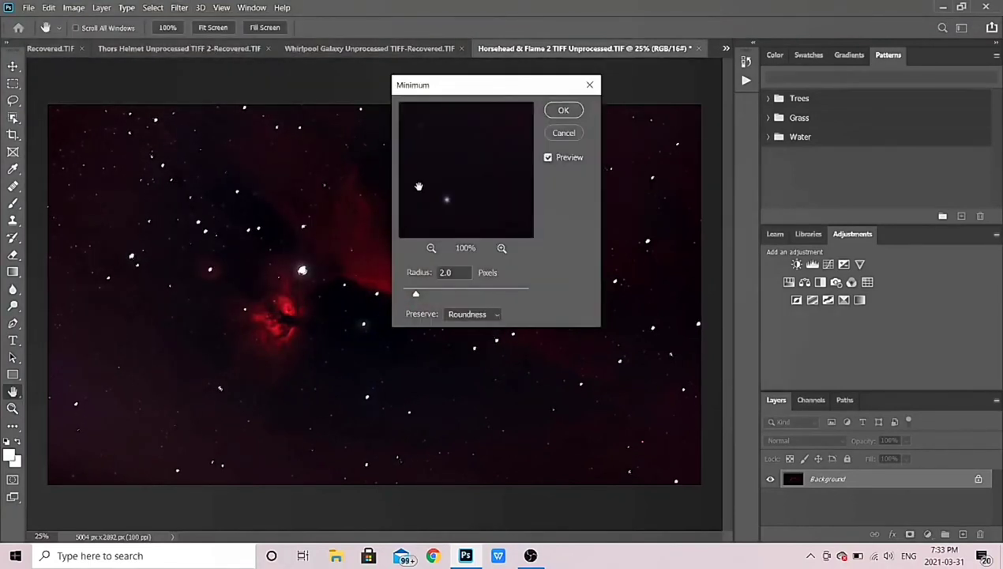
pyautogui.moveTo(418, 186); pyautogui.dragTo(462, 126)
pyautogui.moveTo(455, 165); pyautogui.dragTo(451, 192)
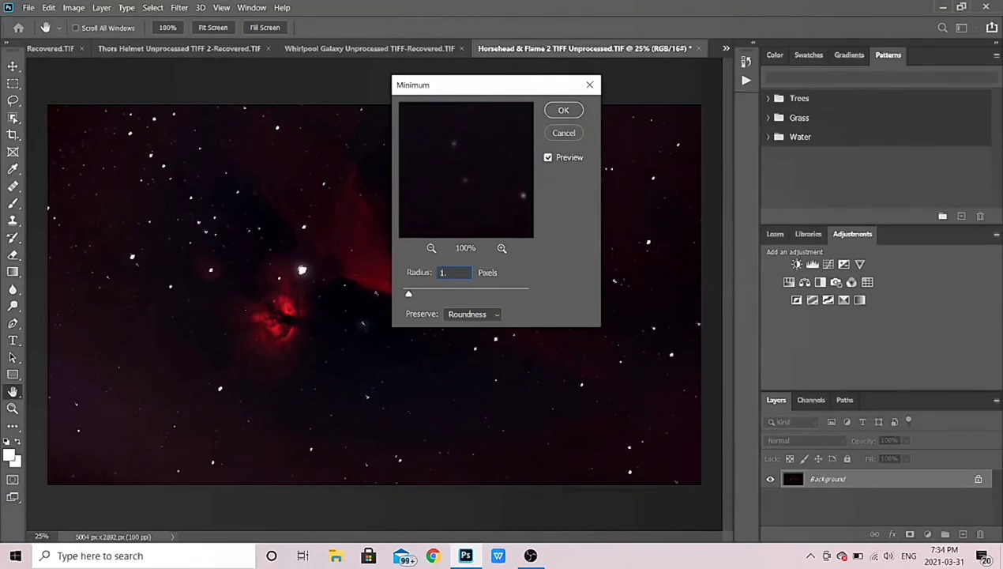
pyautogui.click(563, 111)
pyautogui.press('z')
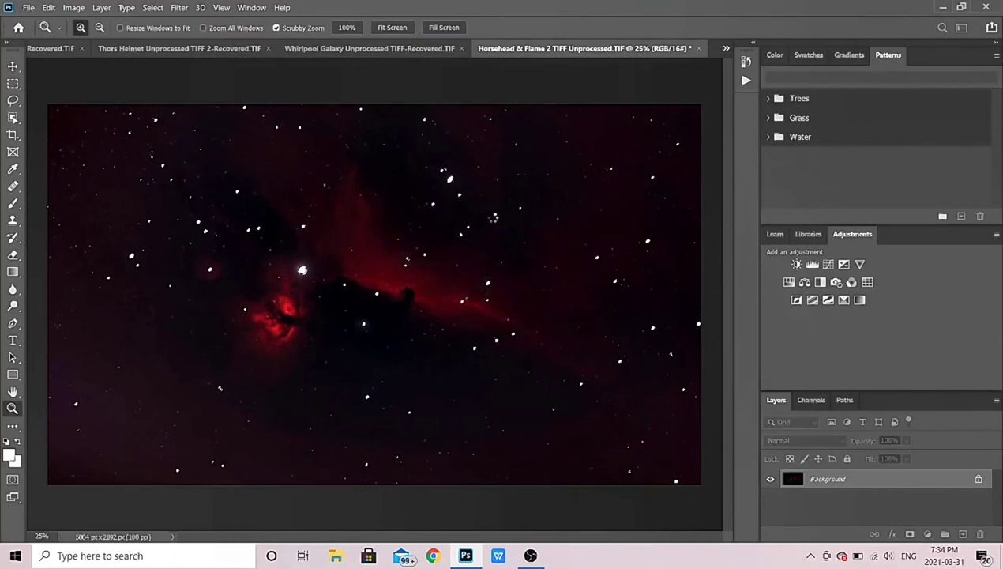
# - Clear the star selection and open the whole image in the Camera Raw filter
pyautogui.click(12, 83)
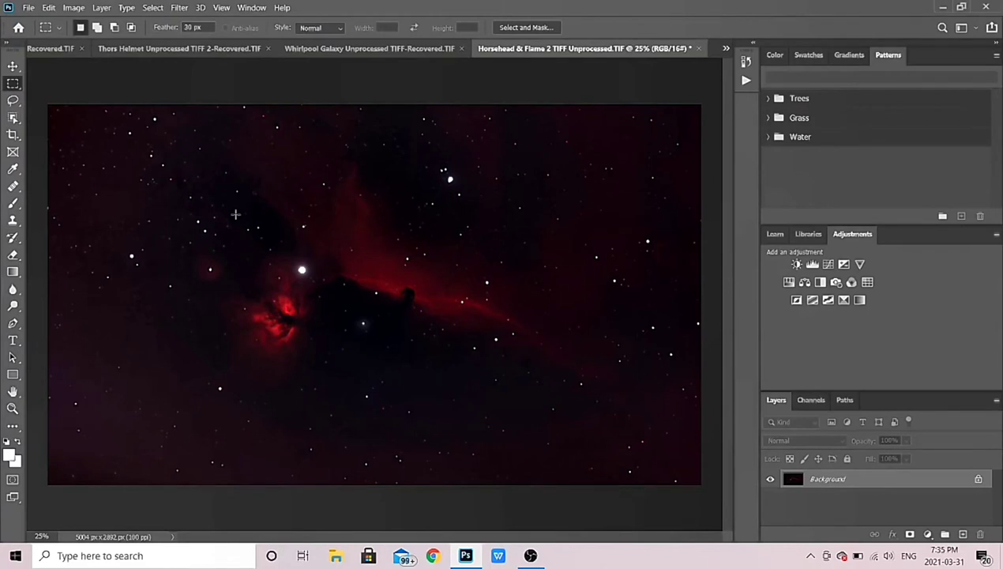
pyautogui.click(180, 7)
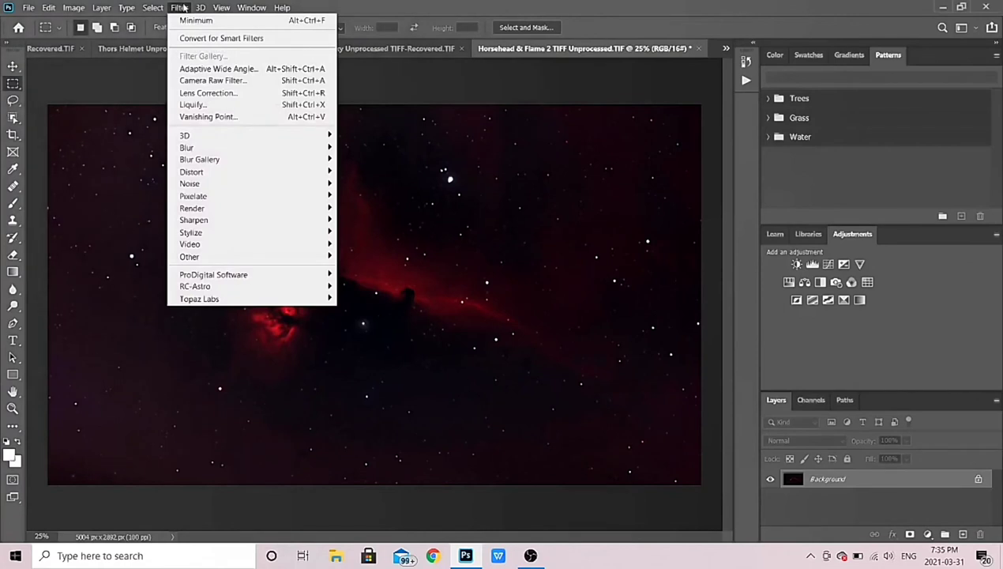
pyautogui.click(205, 82)
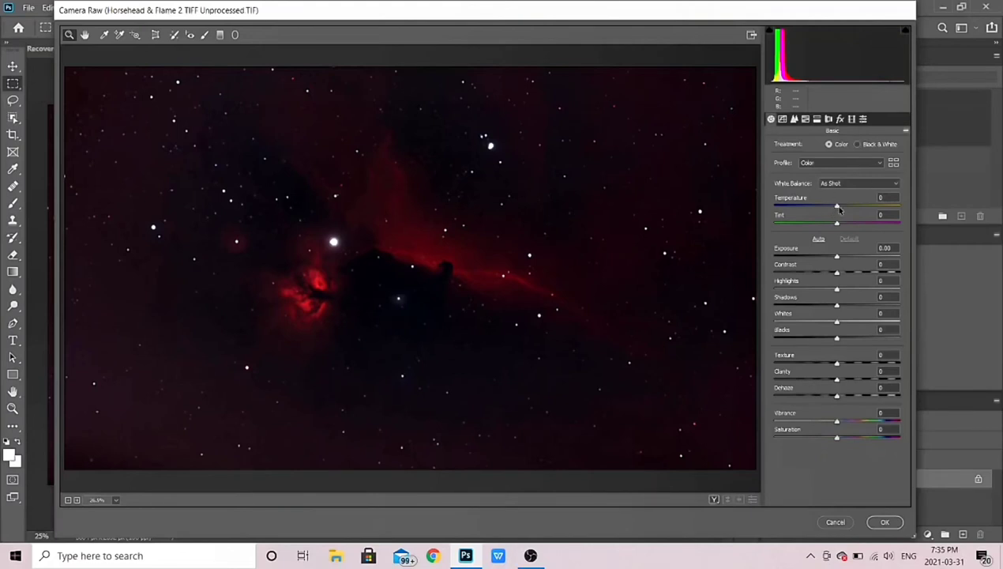
# - Try a Temperature of +13 and a Tint of +74, resetting each to 0
pyautogui.moveTo(837, 207)
pyautogui.mouseDown()
pyautogui.moveTo(787, 208)
pyautogui.moveTo(859, 208)
pyautogui.moveTo(846, 213)
pyautogui.mouseUp()
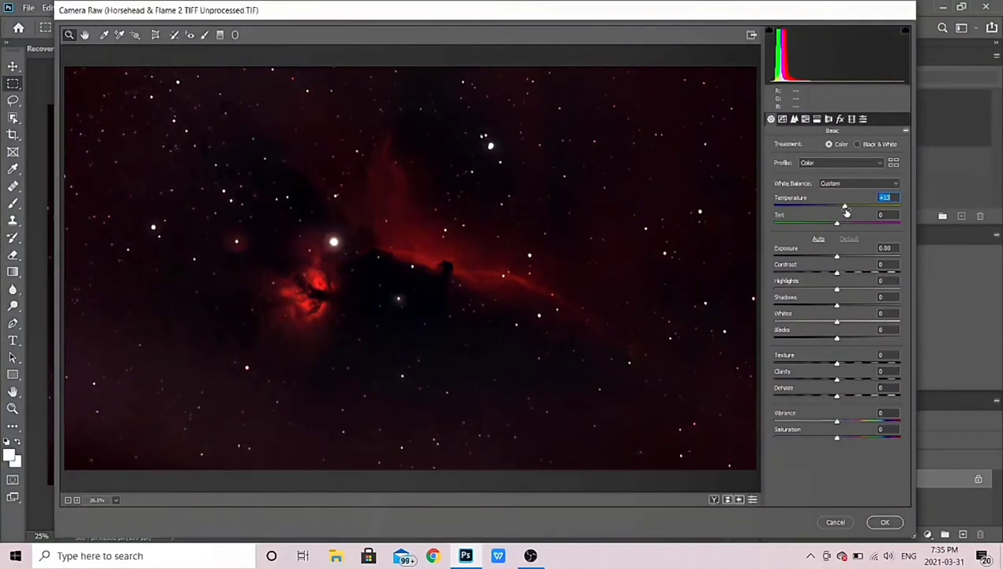
pyautogui.doubleClick(846, 212)
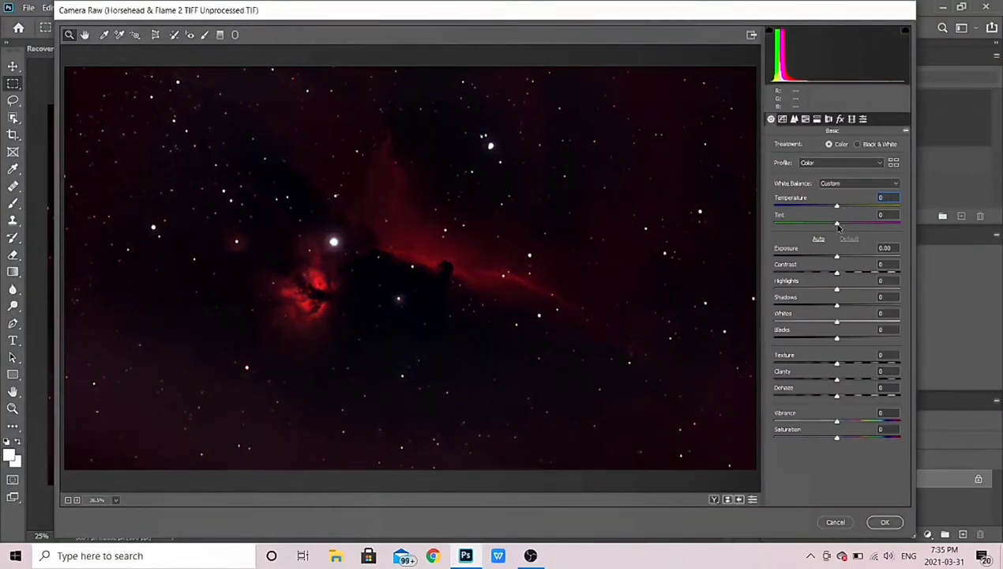
pyautogui.moveTo(839, 227); pyautogui.dragTo(884, 222)
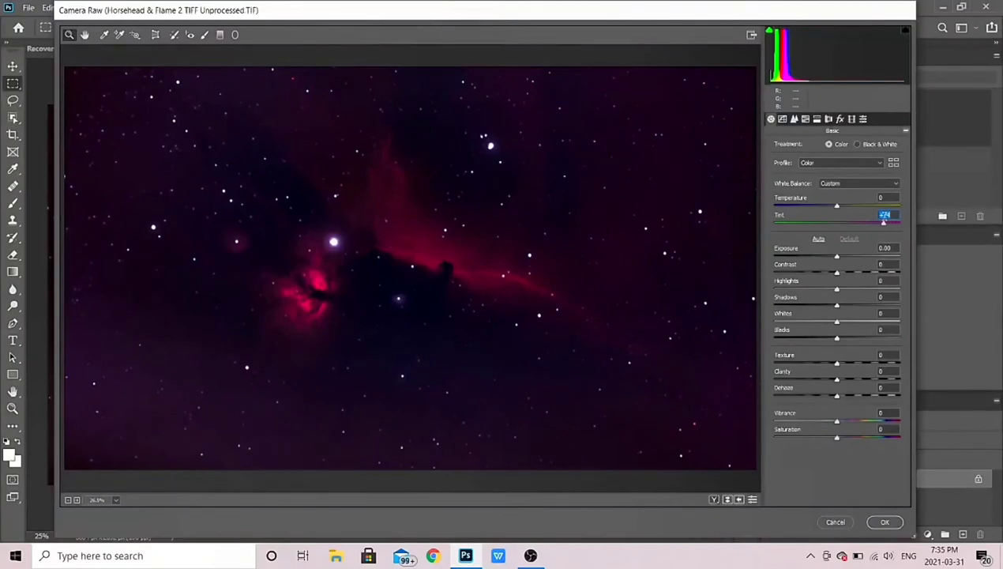
pyautogui.doubleClick(884, 222)
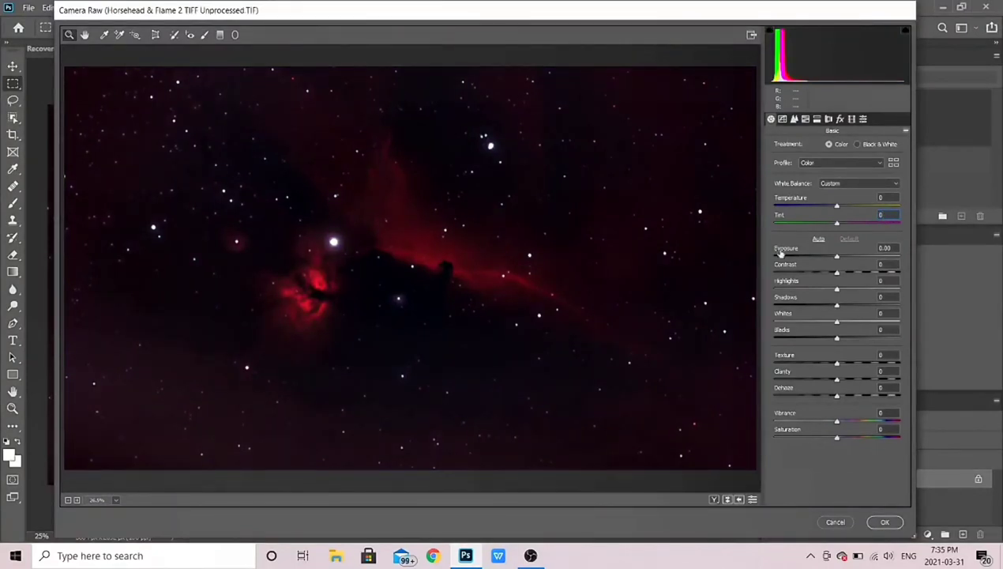
# - Set the image's Exposure to +0.05 and its Contrast to -18
pyautogui.click(839, 258)
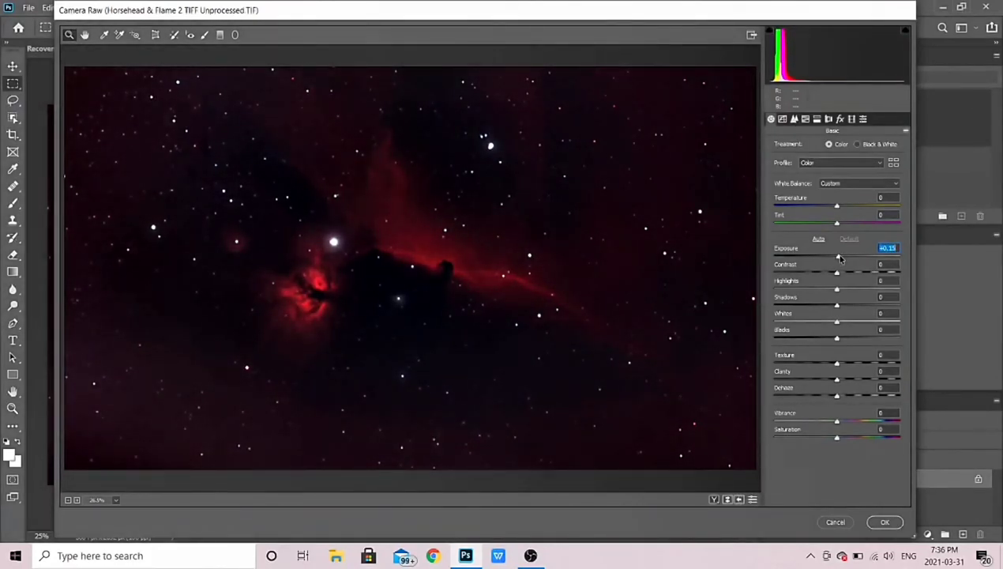
pyautogui.press('Down')
pyautogui.press('Down')
pyautogui.moveTo(840, 257); pyautogui.dragTo(841, 267)
pyautogui.press('Down')
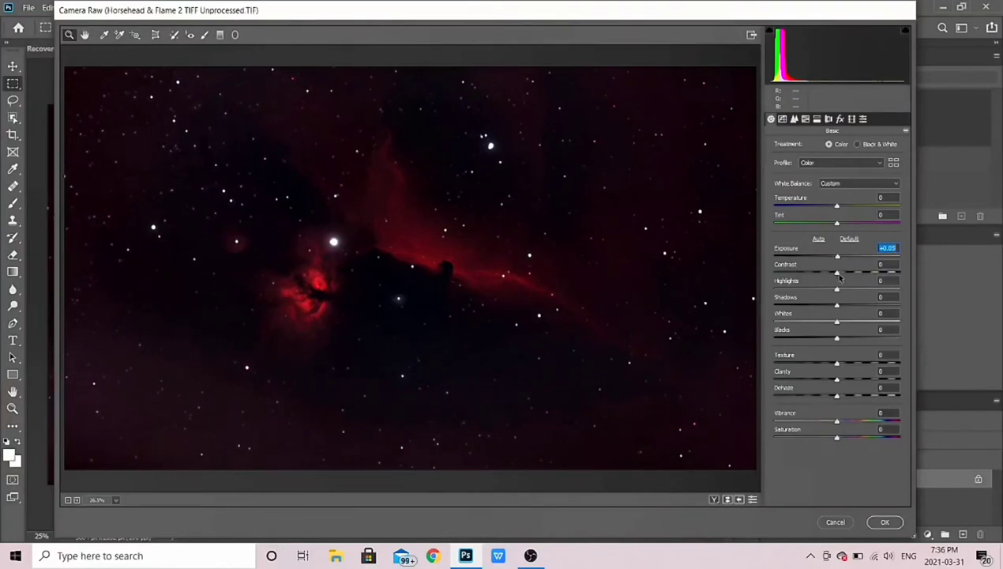
pyautogui.moveTo(837, 273); pyautogui.dragTo(865, 275)
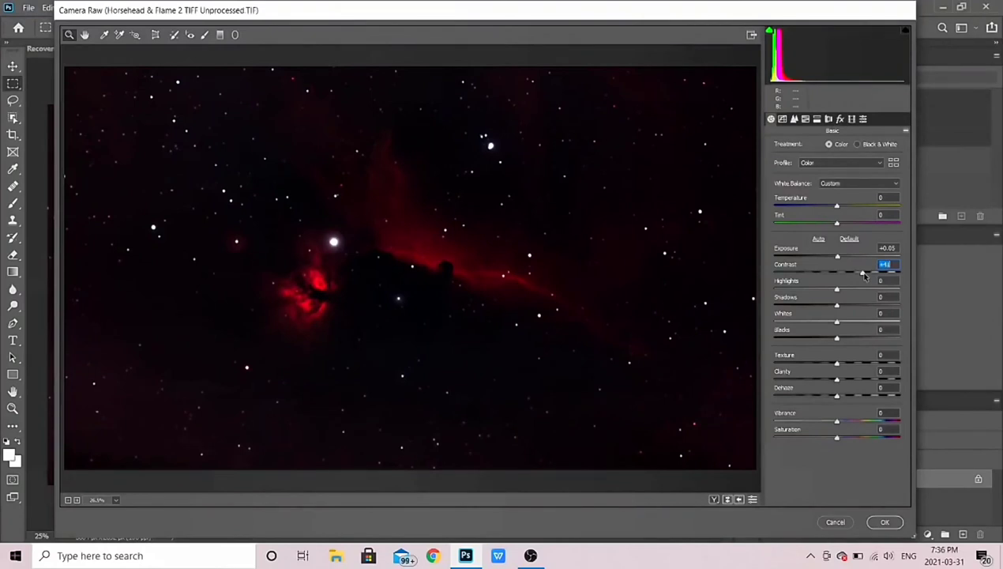
pyautogui.moveTo(865, 275); pyautogui.dragTo(832, 277)
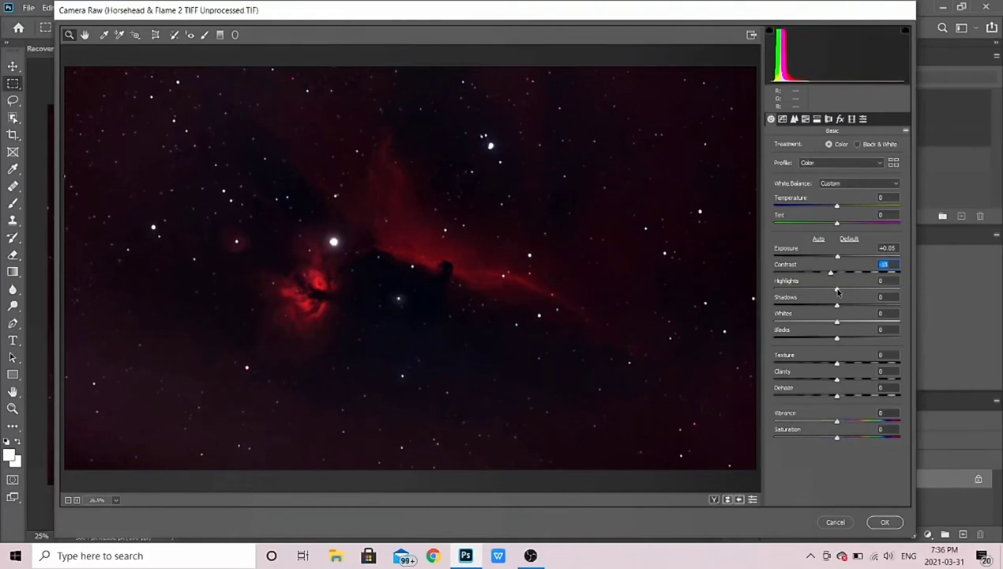
# - Set Highlights to +40, Shadows to +10, Whites to +5 and Blacks to +3, and apply the Camera Raw adjustments
pyautogui.moveTo(838, 292); pyautogui.dragTo(863, 294)
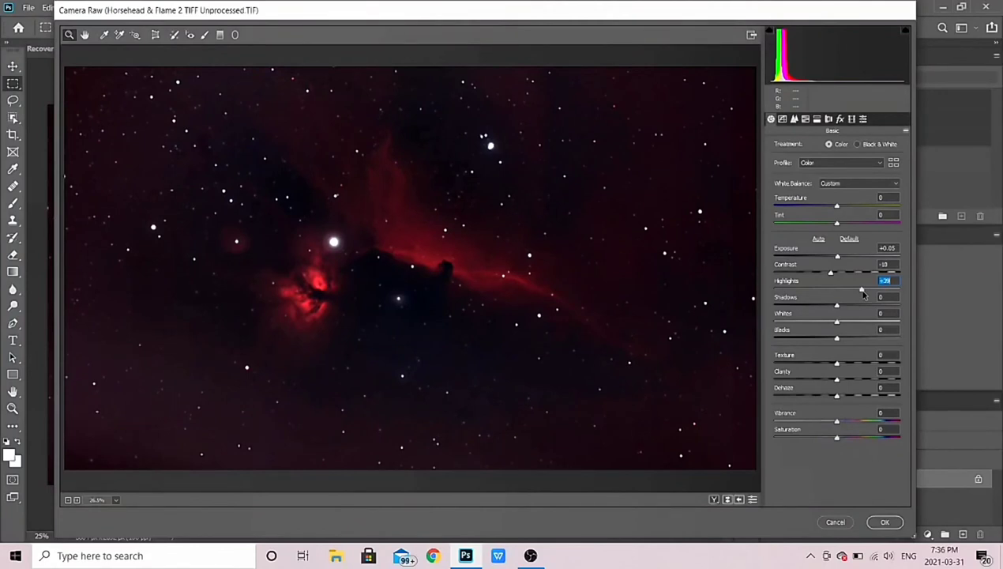
pyautogui.moveTo(864, 293); pyautogui.dragTo(842, 311)
pyautogui.click(836, 323)
pyautogui.moveTo(837, 325)
pyautogui.mouseDown()
pyautogui.moveTo(870, 324)
pyautogui.moveTo(810, 322)
pyautogui.moveTo(852, 323)
pyautogui.moveTo(809, 324)
pyautogui.moveTo(850, 325)
pyautogui.moveTo(841, 323)
pyautogui.moveTo(838, 341)
pyautogui.moveTo(806, 341)
pyautogui.moveTo(850, 341)
pyautogui.moveTo(829, 341)
pyautogui.moveTo(840, 342)
pyautogui.mouseUp()
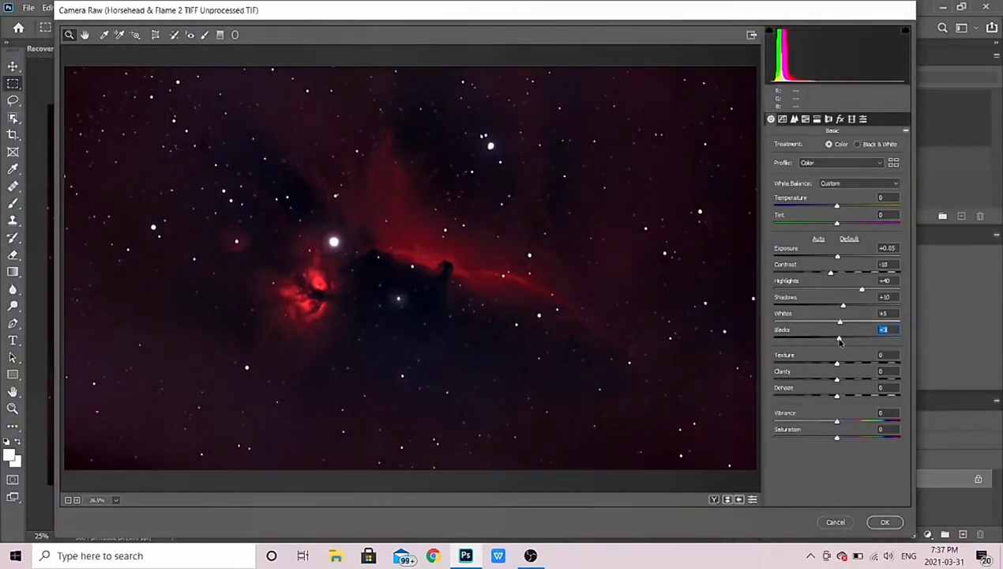
pyautogui.click(885, 521)
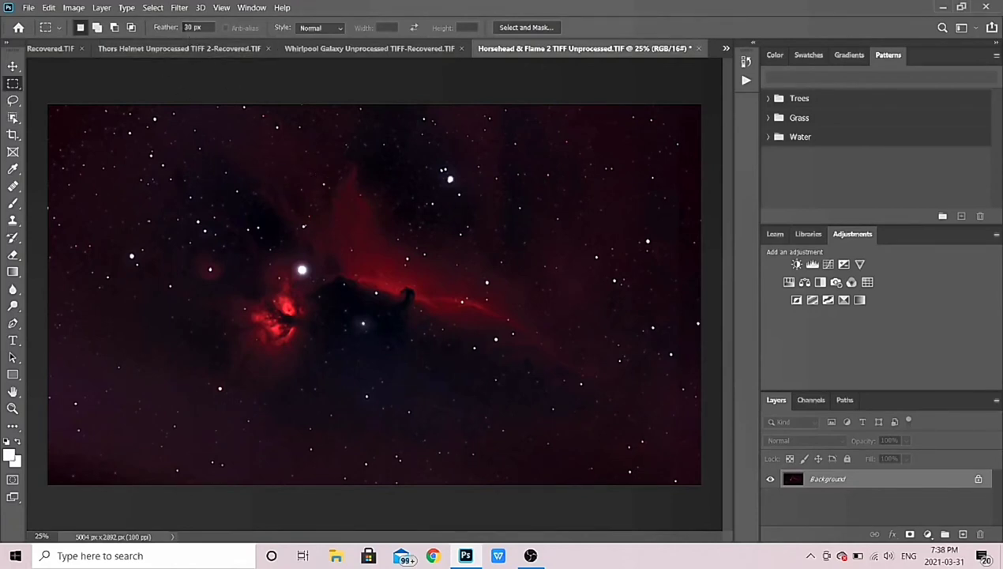
# - In the Camera Raw filter, set Texture to -3, Clarity to +41 and Dehaze to -5, and apply them to the whole image
pyautogui.click(177, 8)
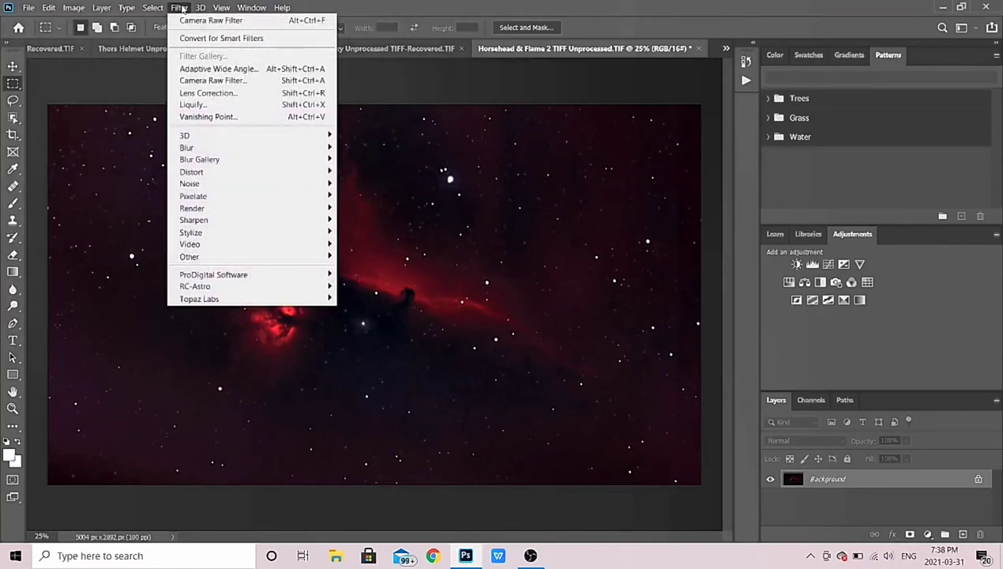
pyautogui.click(240, 82)
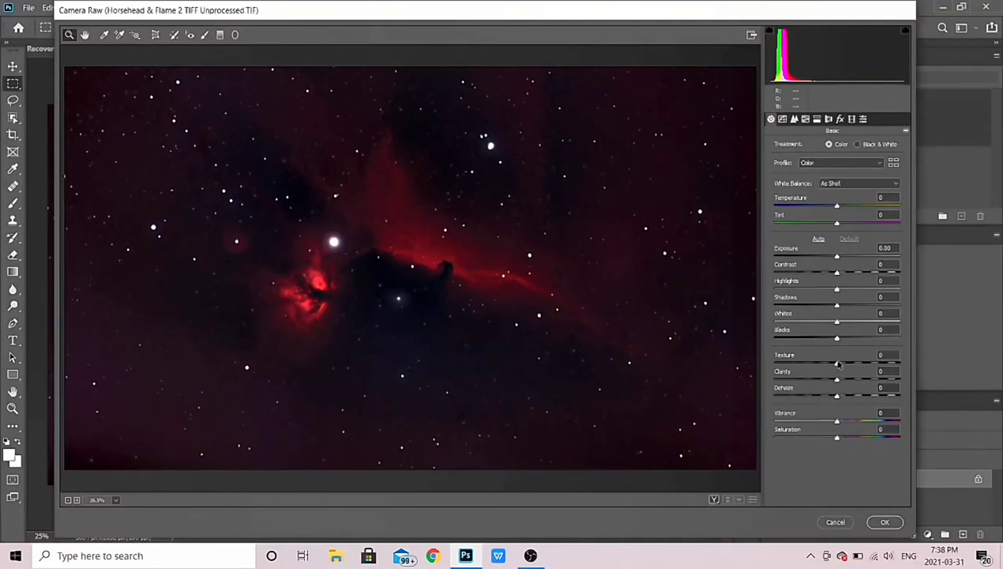
pyautogui.moveTo(837, 363); pyautogui.dragTo(889, 365)
pyautogui.moveTo(891, 365); pyautogui.dragTo(836, 364)
pyautogui.moveTo(838, 383); pyautogui.dragTo(864, 382)
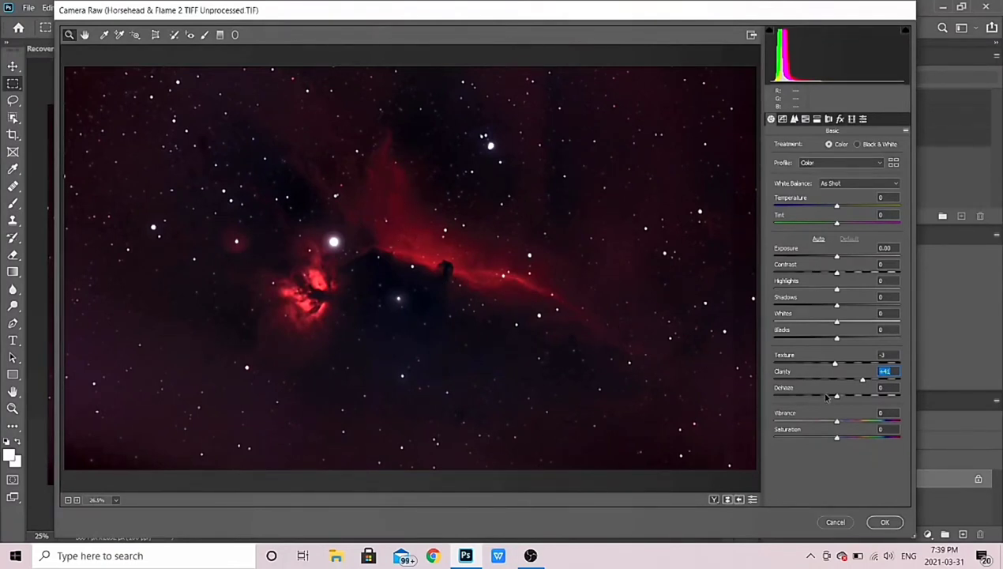
pyautogui.moveTo(836, 397)
pyautogui.mouseDown()
pyautogui.moveTo(819, 397)
pyautogui.moveTo(833, 402)
pyautogui.mouseUp()
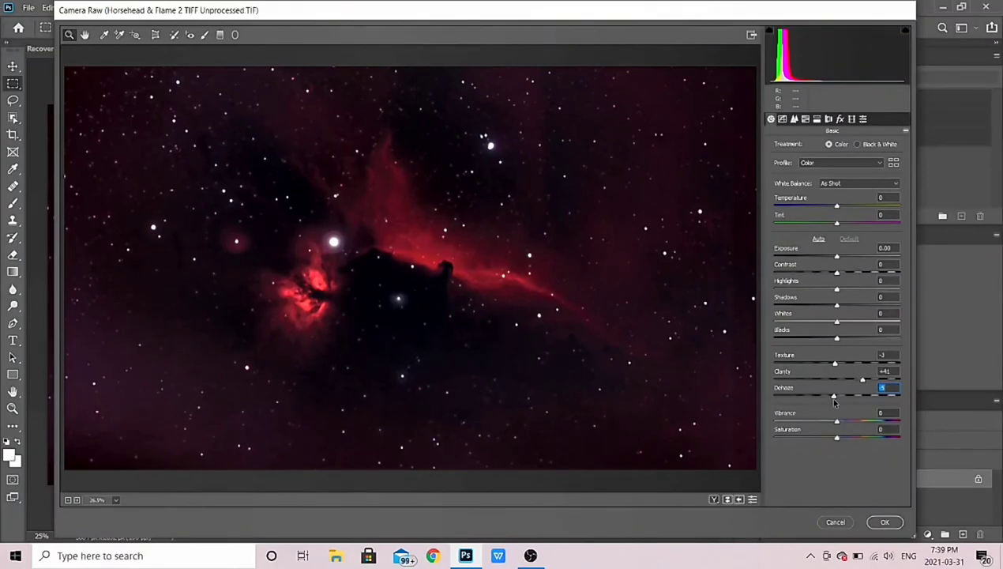
pyautogui.click(885, 521)
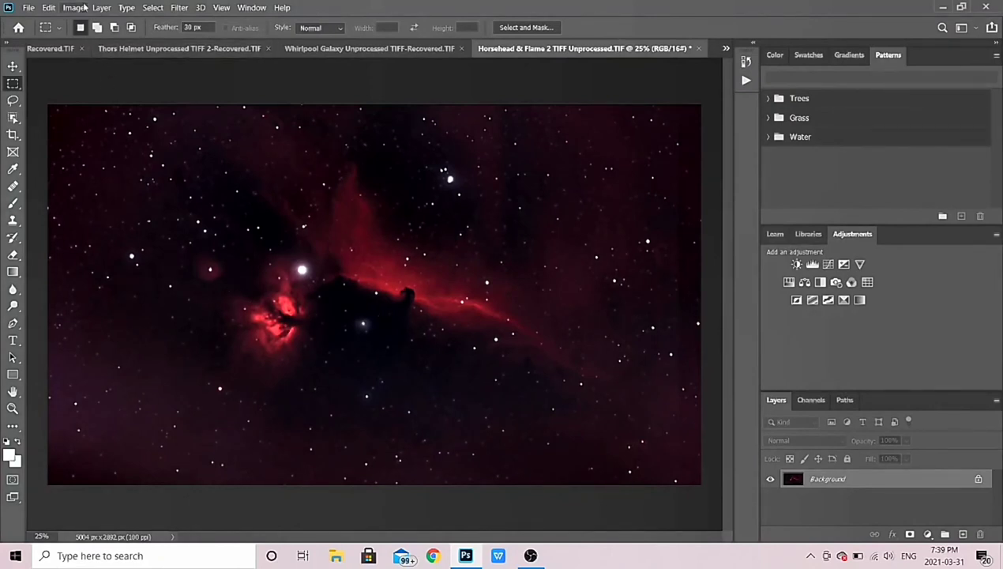
# - Reopen the Camera Raw filter, set Vibrance to +1, raise Saturation only slightly, and apply the colour boost
pyautogui.click(179, 10)
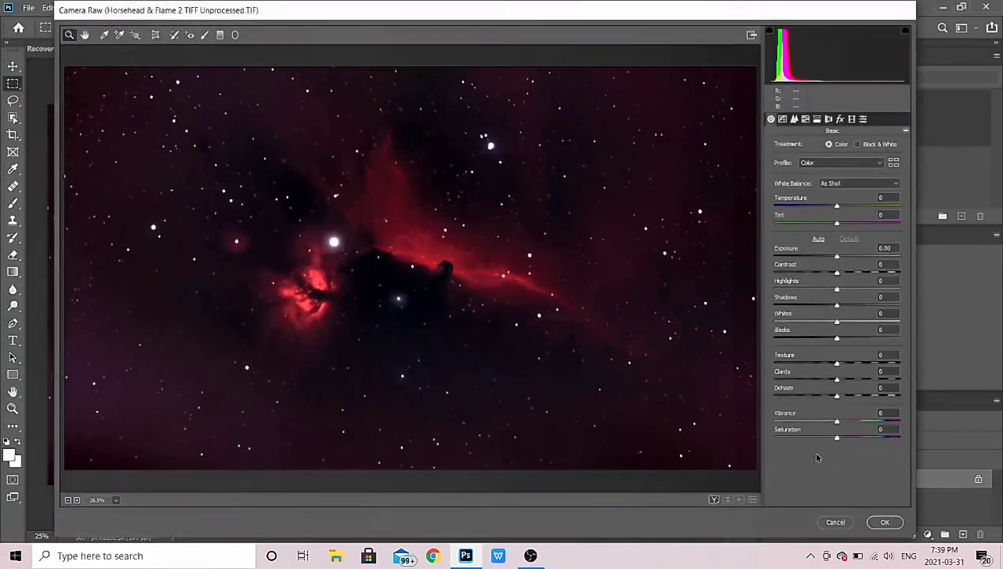
pyautogui.moveTo(837, 424); pyautogui.dragTo(852, 438)
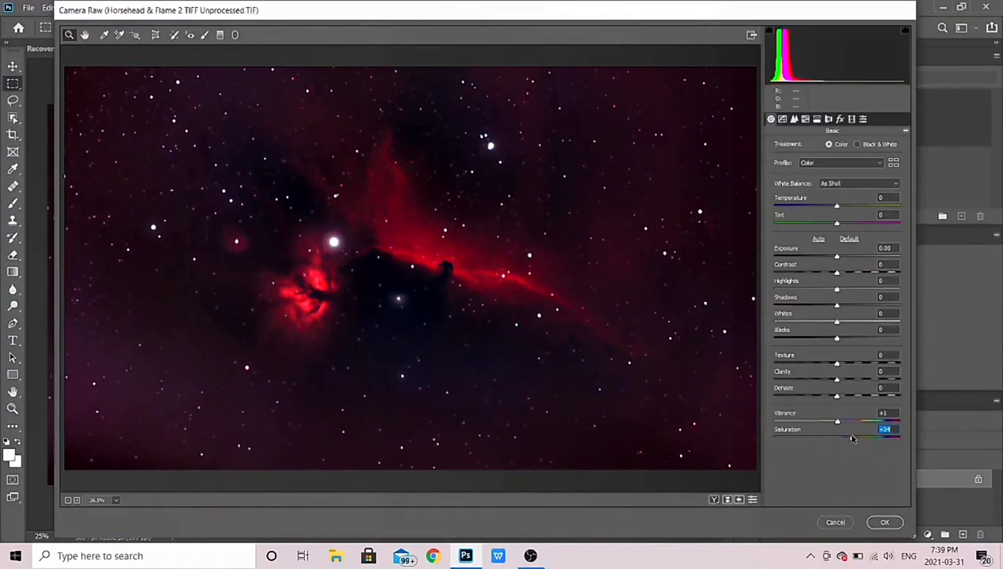
pyautogui.moveTo(853, 439)
pyautogui.mouseDown()
pyautogui.moveTo(792, 438)
pyautogui.moveTo(839, 439)
pyautogui.mouseUp()
pyautogui.click(877, 522)
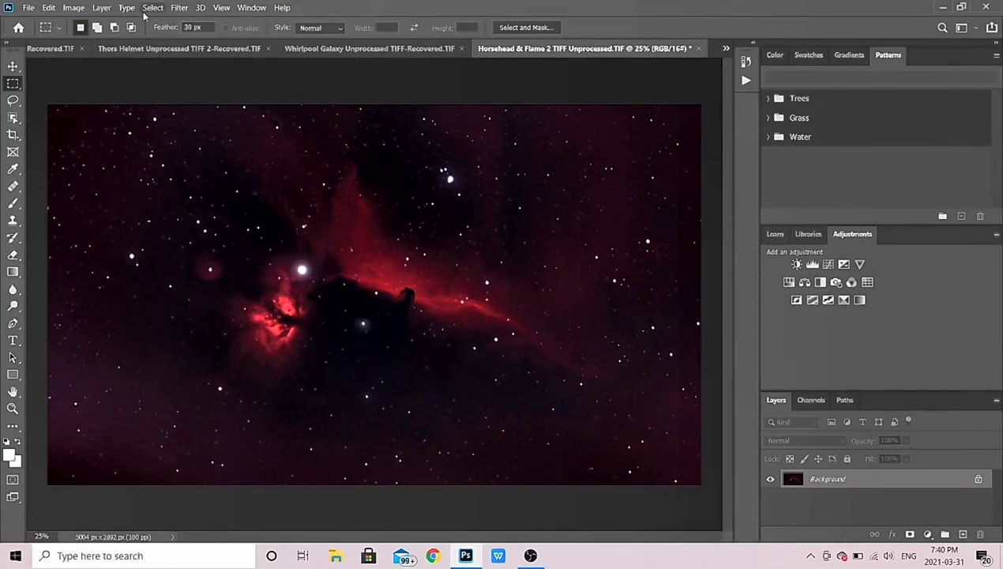
# - Open the image's Detail settings in the Camera Raw filter and set the sharpening Amount to 12
pyautogui.click(179, 8)
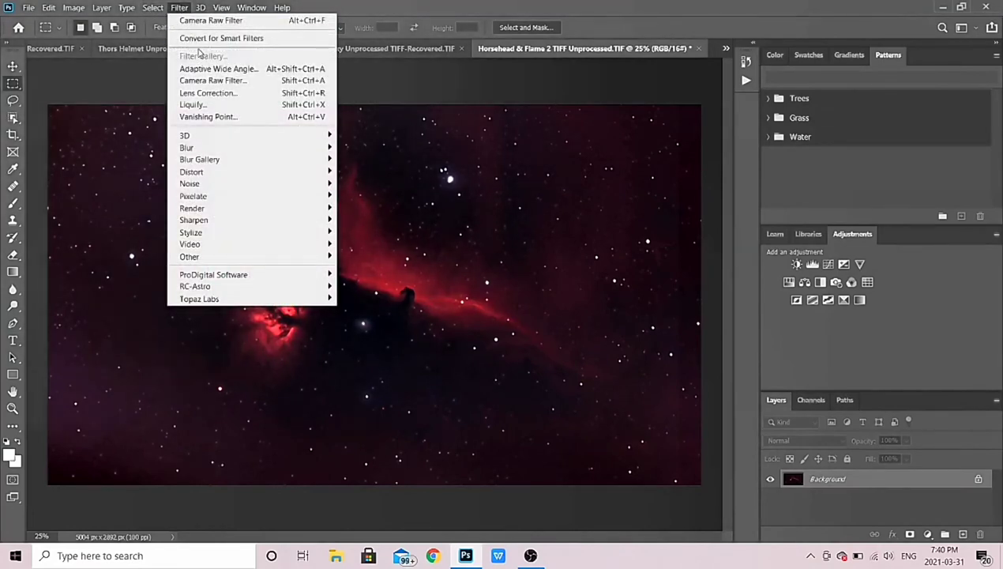
pyautogui.click(210, 81)
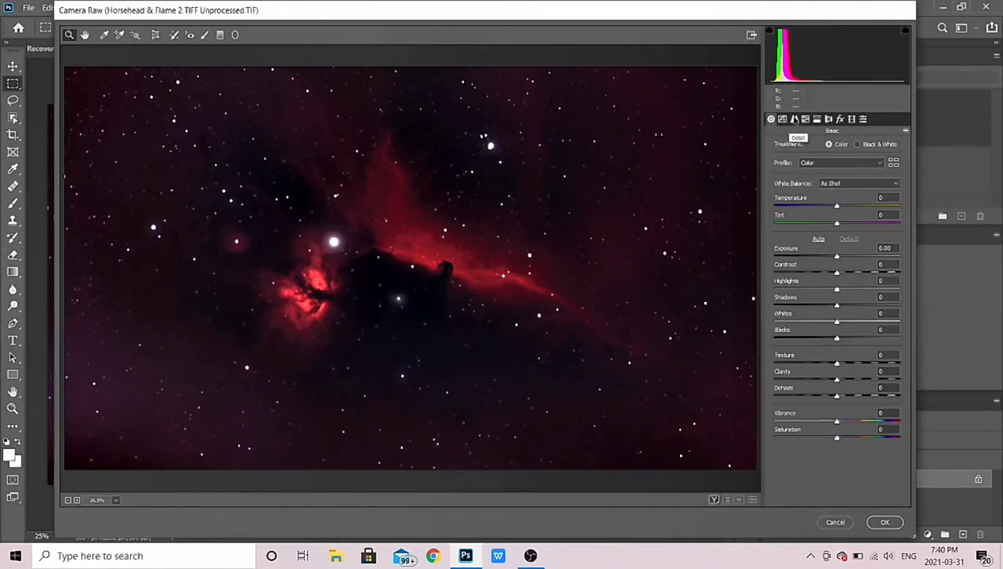
pyautogui.click(795, 119)
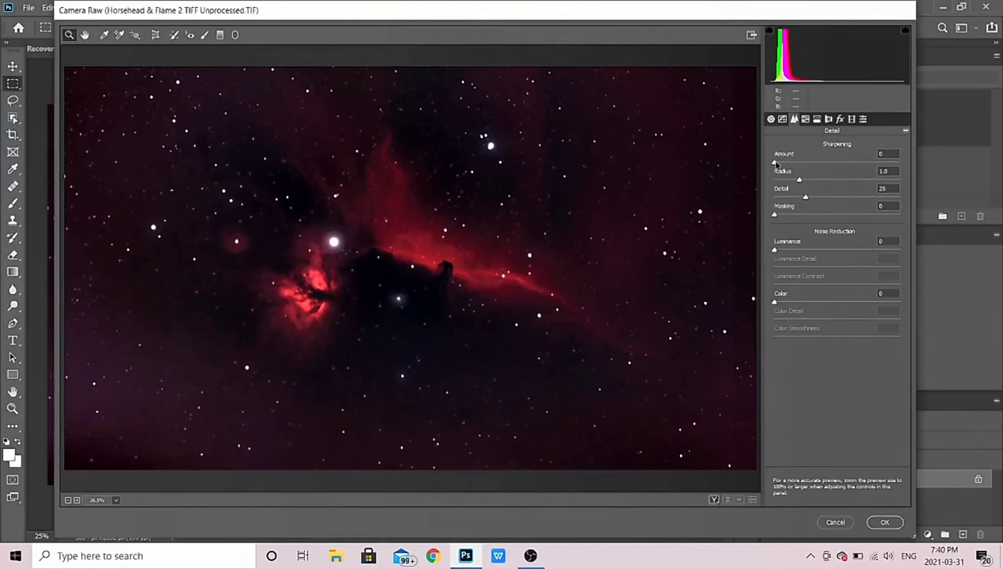
pyautogui.moveTo(775, 163)
pyautogui.mouseDown()
pyautogui.moveTo(860, 163)
pyautogui.moveTo(774, 165)
pyautogui.moveTo(787, 166)
pyautogui.mouseUp()
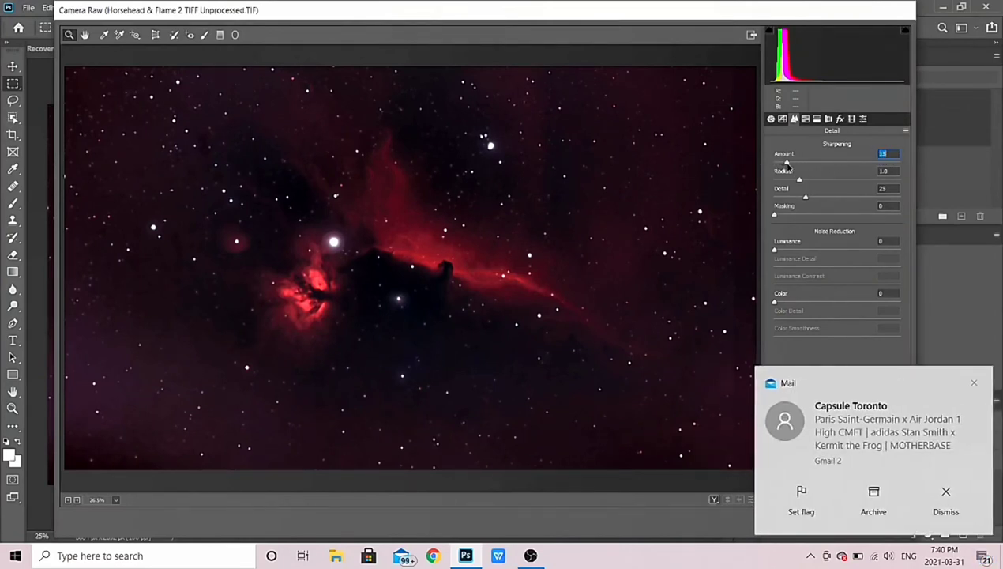
pyautogui.click(975, 385)
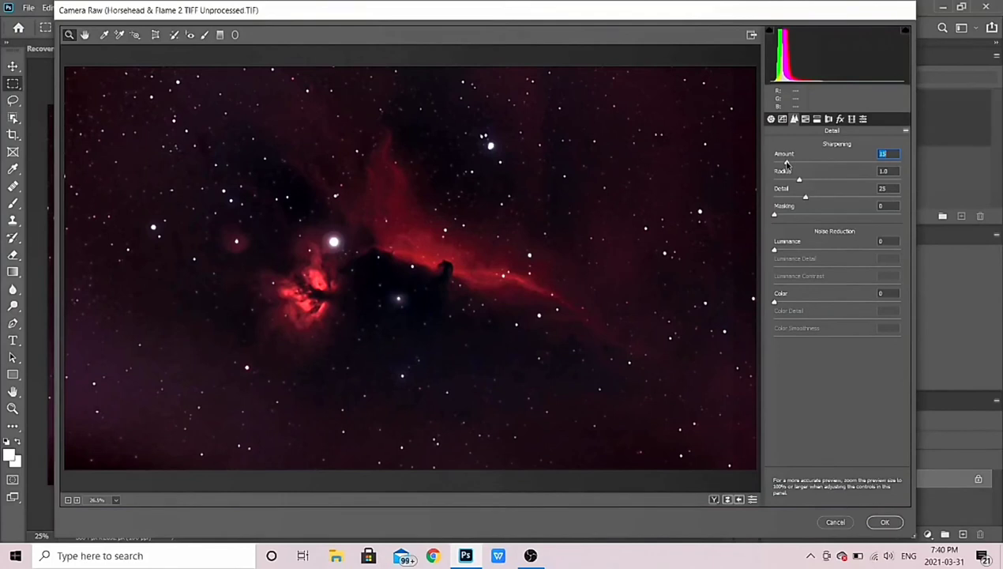
pyautogui.moveTo(787, 163); pyautogui.dragTo(785, 163)
pyautogui.moveTo(784, 163); pyautogui.dragTo(785, 163)
# - Add light Luminance noise reduction, raise Luminance Detail strongly and Luminance Contrast moderately, and apply the Camera Raw adjustments
pyautogui.moveTo(776, 250); pyautogui.dragTo(895, 252)
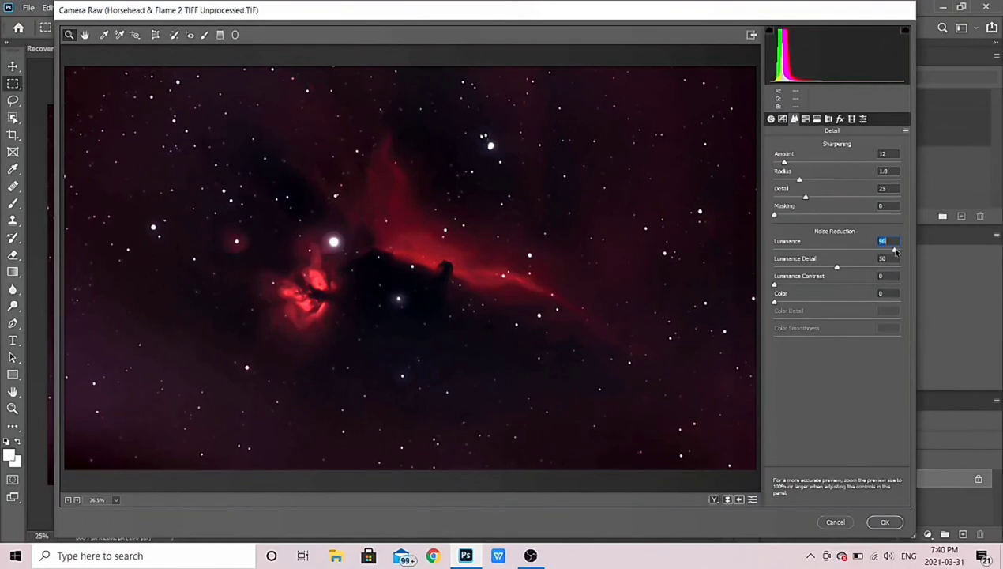
pyautogui.moveTo(896, 251); pyautogui.dragTo(792, 251)
pyautogui.moveTo(837, 269); pyautogui.dragTo(889, 271)
pyautogui.moveTo(774, 285); pyautogui.dragTo(797, 291)
pyautogui.click(888, 525)
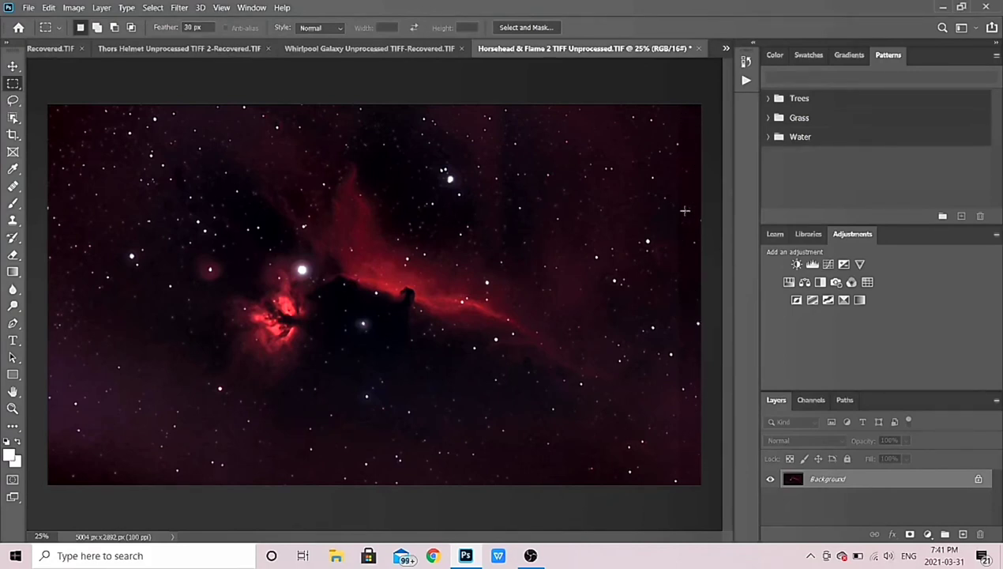
# - Crop a narrow strip off the left and right edges of the image, leaving it 4668 x 2892 px
pyautogui.click(12, 135)
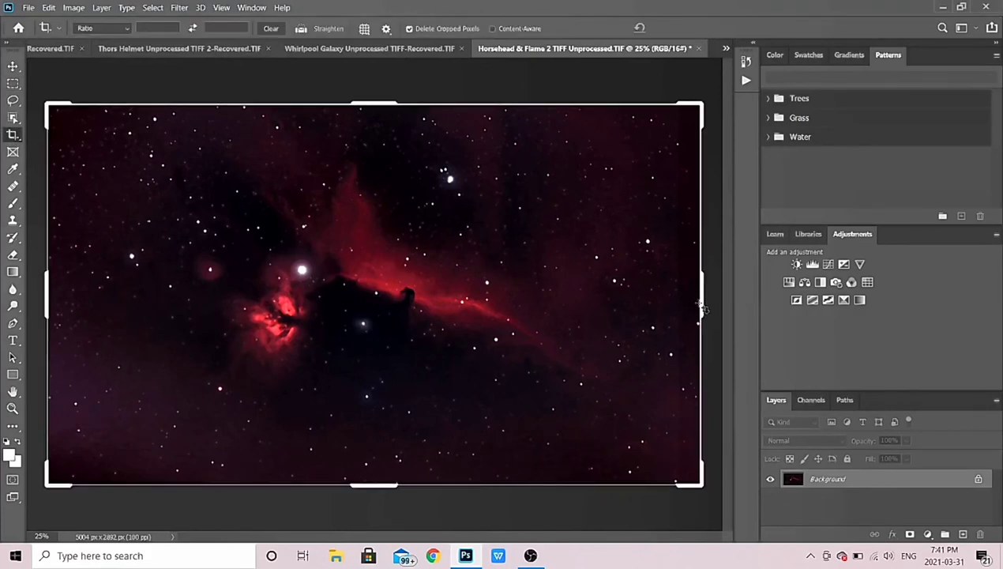
pyautogui.moveTo(702, 308); pyautogui.dragTo(691, 300)
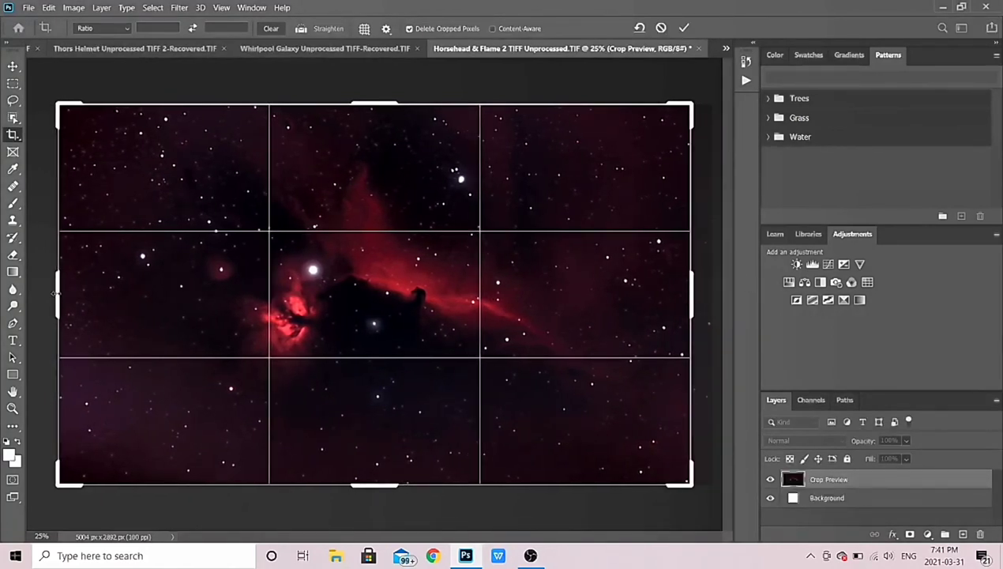
pyautogui.moveTo(56, 290); pyautogui.dragTo(68, 293)
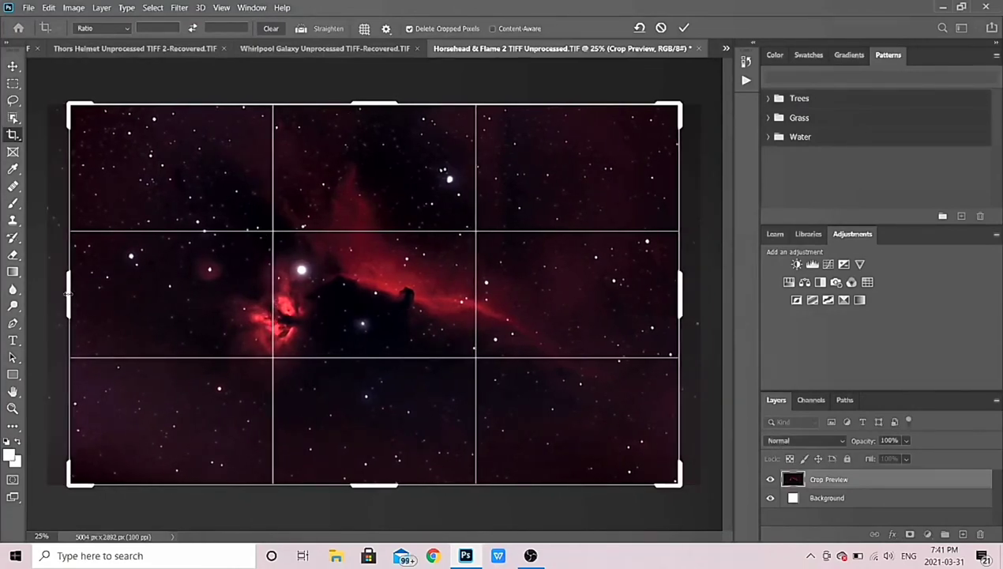
pyautogui.press('Return')
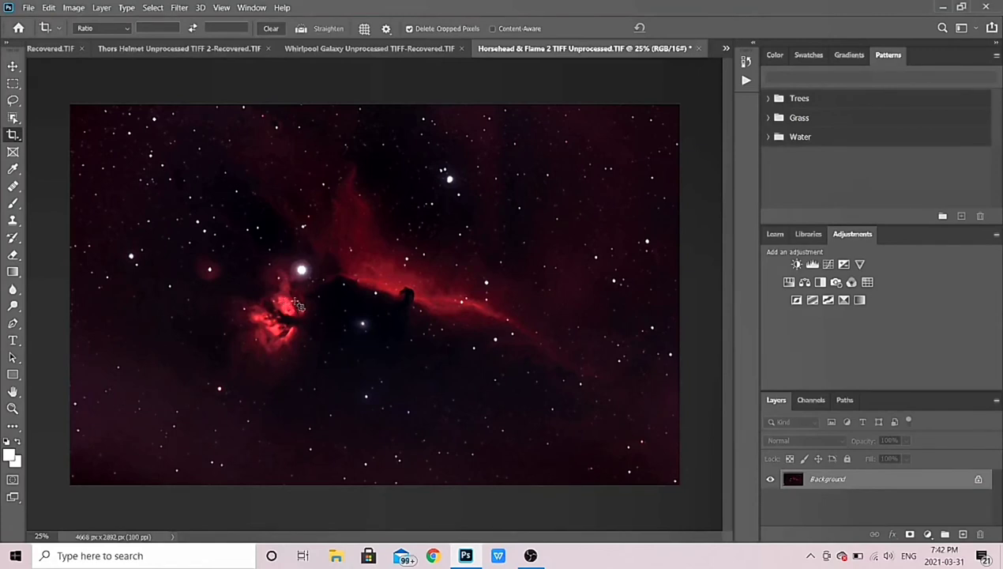
# - Select the Flame Nebula with a freehand Lasso outline feathered 45 px and open the selection in the Camera Raw filter
pyautogui.click(13, 101)
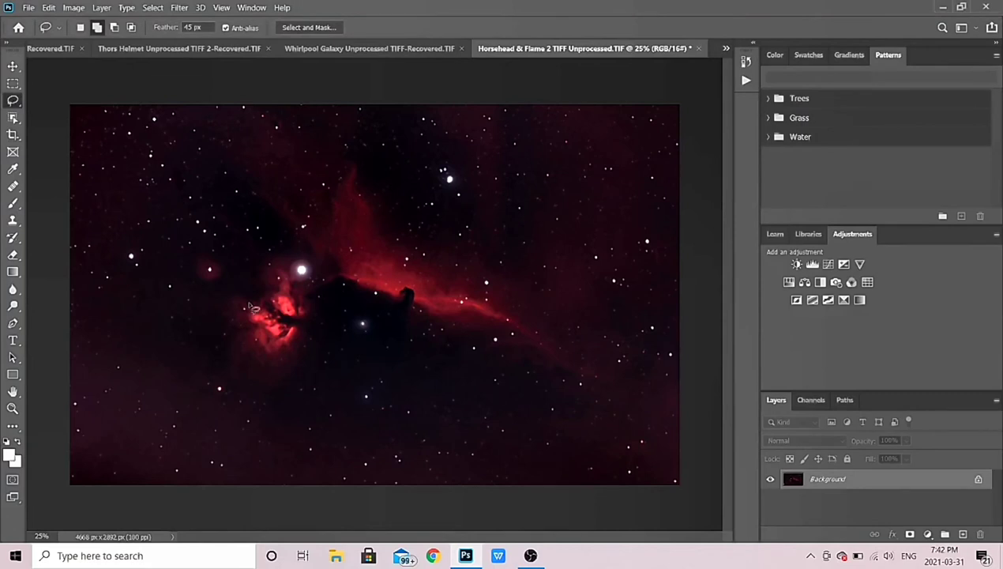
pyautogui.moveTo(227, 315)
pyautogui.mouseDown()
pyautogui.moveTo(226, 354)
pyautogui.moveTo(234, 370)
pyautogui.moveTo(269, 375)
pyautogui.moveTo(299, 358)
pyautogui.moveTo(319, 311)
pyautogui.moveTo(280, 268)
pyautogui.moveTo(226, 306)
pyautogui.mouseUp()
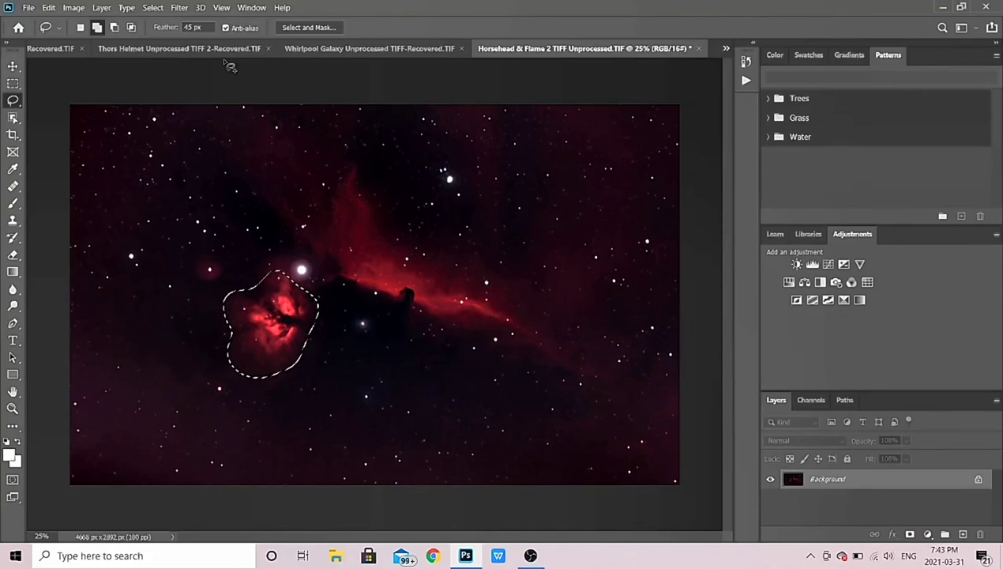
pyautogui.click(179, 7)
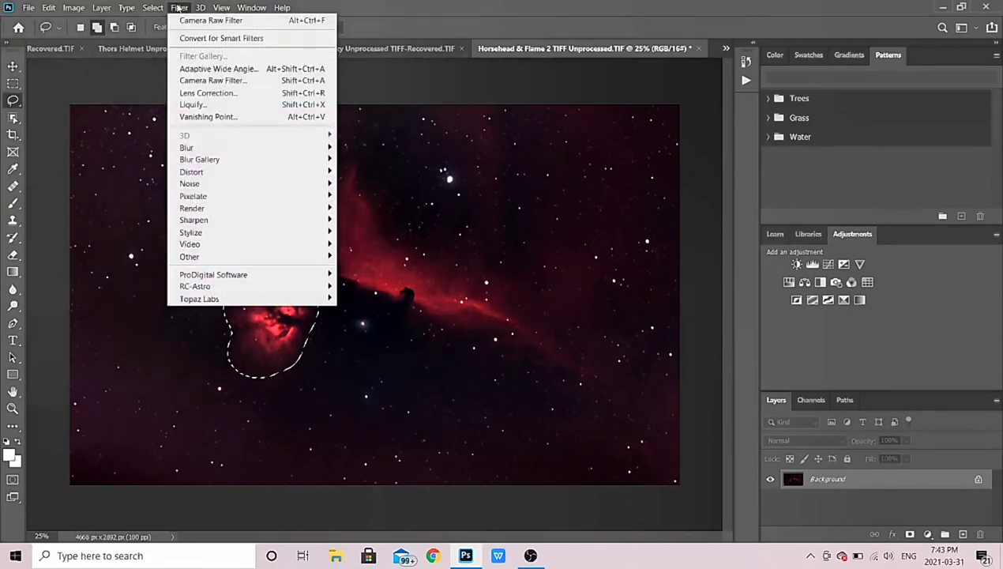
pyautogui.click(211, 81)
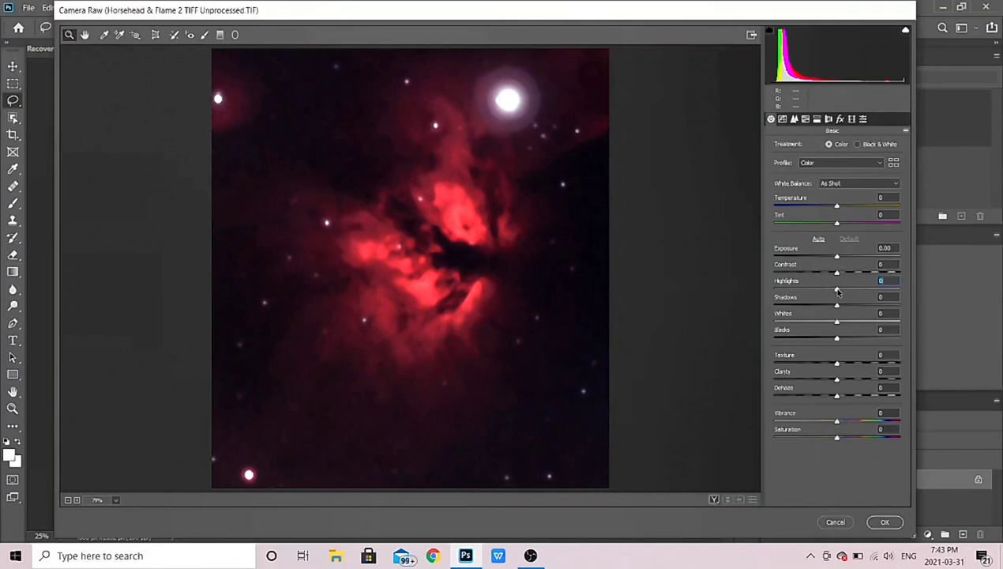
# - Set the Flame Nebula's Highlights to +45 and Whites to +30, apply the adjustments, and clear the selection
pyautogui.moveTo(838, 292); pyautogui.dragTo(868, 290)
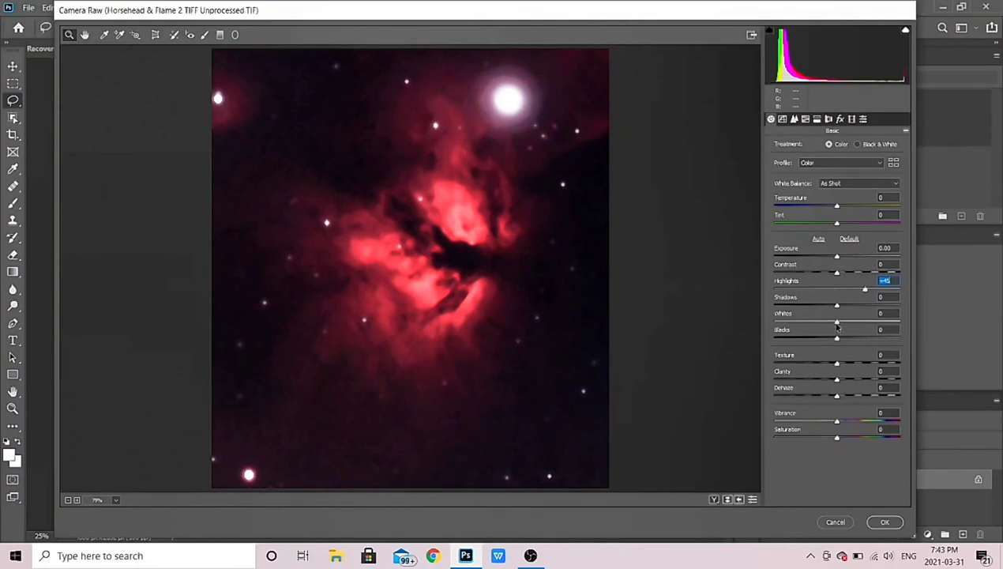
pyautogui.moveTo(837, 326)
pyautogui.mouseDown()
pyautogui.moveTo(869, 326)
pyautogui.moveTo(858, 327)
pyautogui.mouseUp()
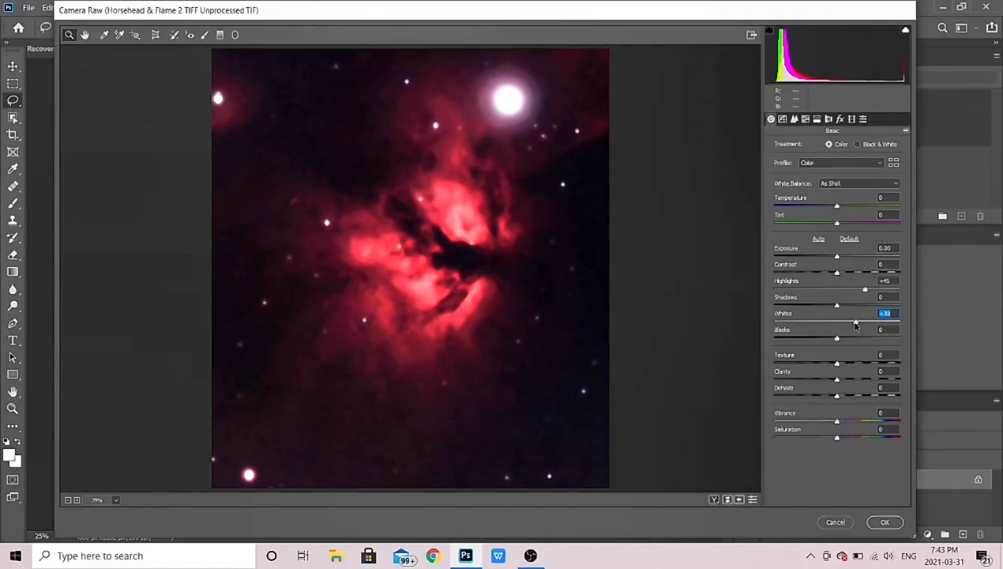
pyautogui.click(886, 524)
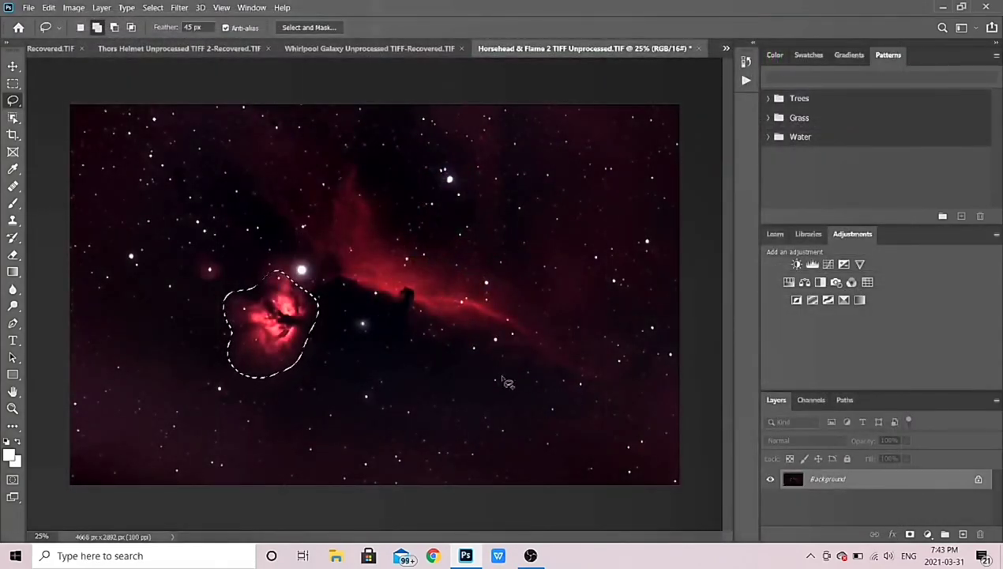
pyautogui.click(13, 83)
pyautogui.click(197, 216)
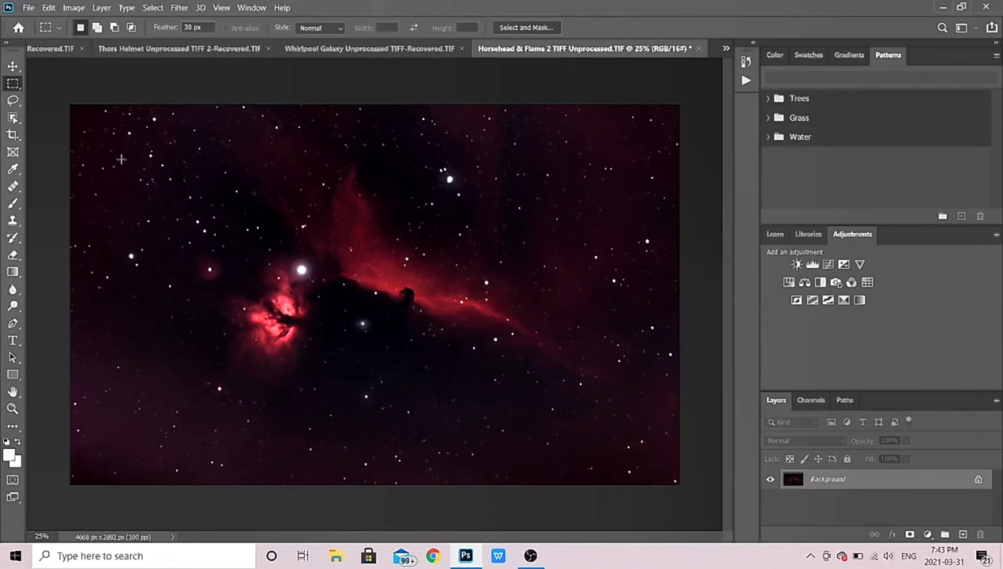
pyautogui.click(14, 101)
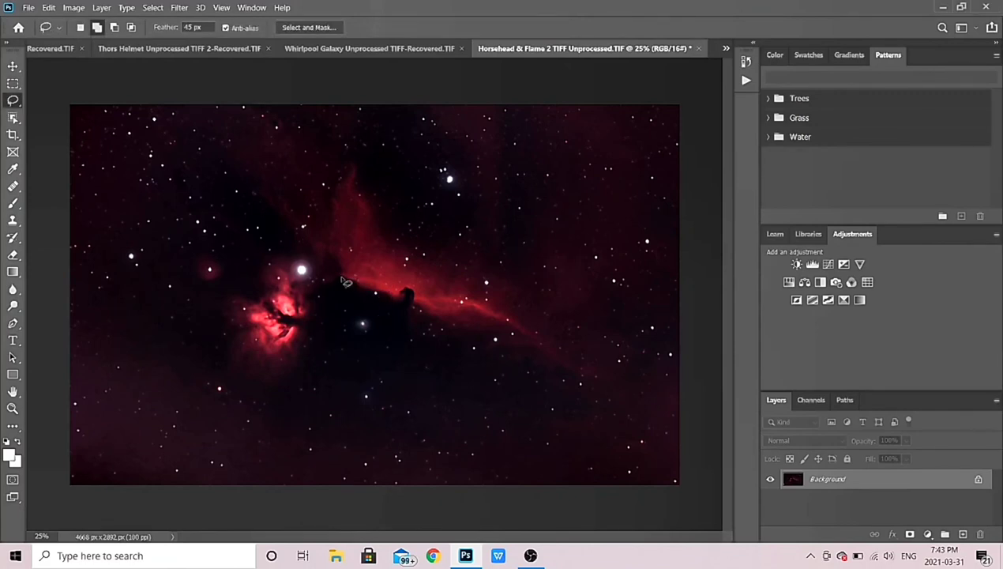
pyautogui.moveTo(342, 277)
pyautogui.mouseDown()
pyautogui.moveTo(388, 301)
pyautogui.moveTo(414, 283)
pyautogui.moveTo(444, 319)
pyautogui.moveTo(509, 318)
pyautogui.moveTo(542, 344)
pyautogui.moveTo(527, 312)
pyautogui.moveTo(407, 259)
pyautogui.moveTo(346, 171)
pyautogui.moveTo(329, 213)
pyautogui.moveTo(348, 286)
pyautogui.mouseUp()
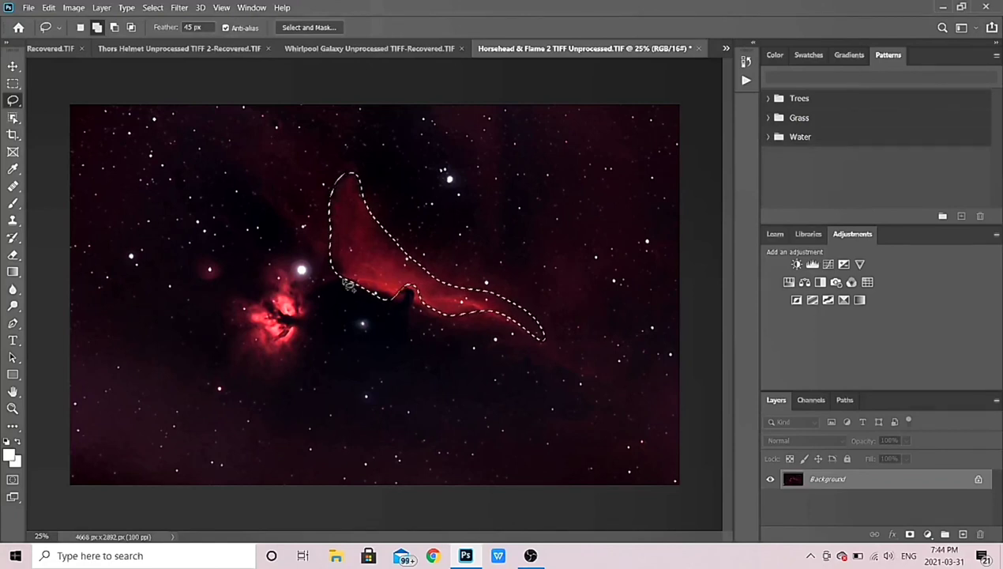
pyautogui.click(12, 83)
pyautogui.click(139, 160)
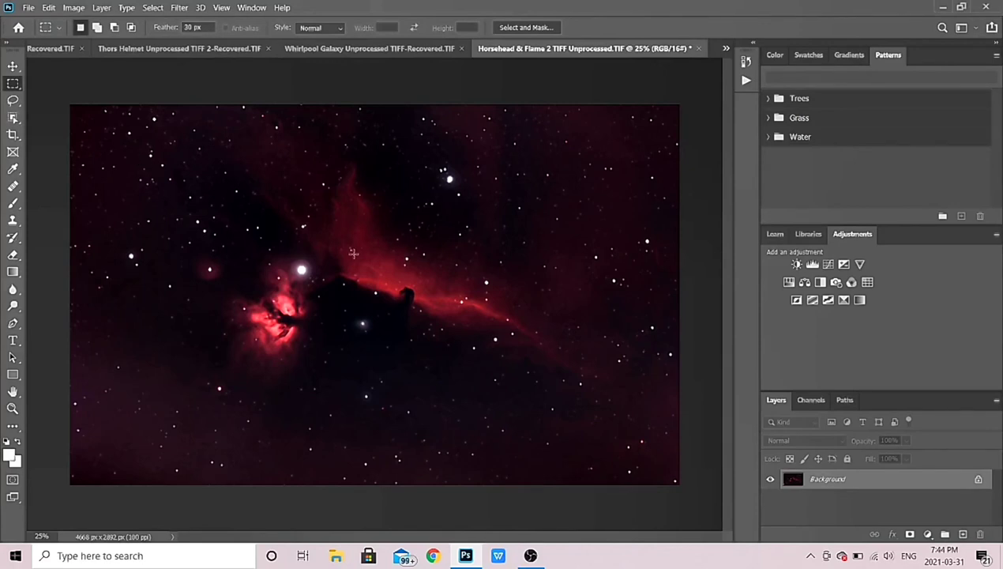
# - Apply a Hue/Saturation adjustment to the whole image with Lightness at -1, trying a slight Hue shift and resetting it to 0
pyautogui.click(75, 8)
pyautogui.moveTo(93, 41)
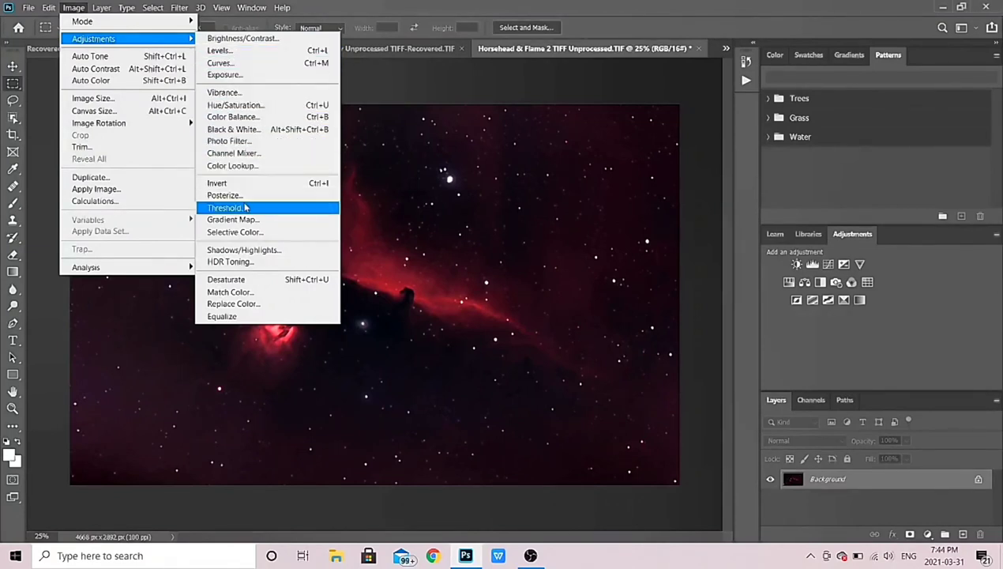
pyautogui.click(249, 111)
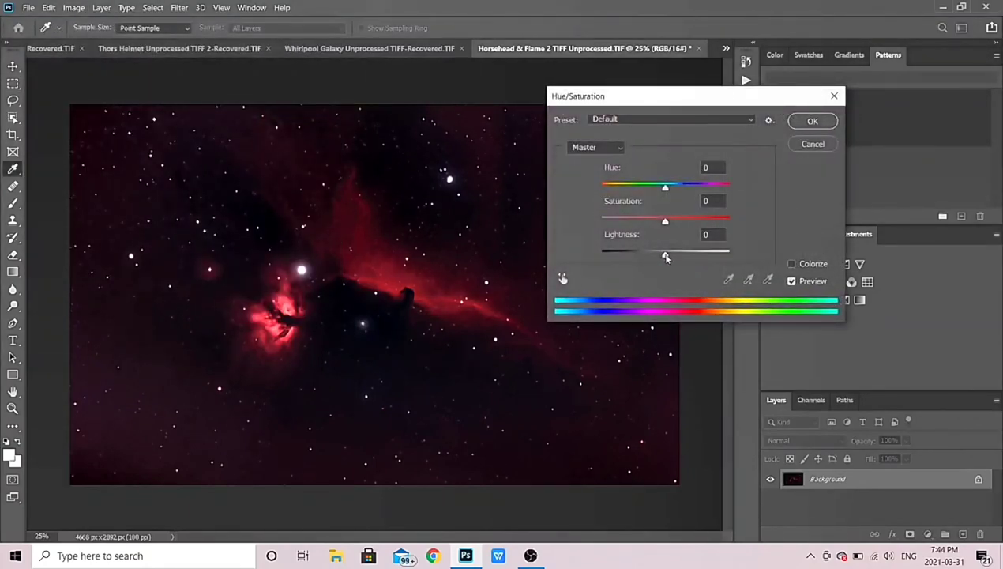
pyautogui.moveTo(665, 255)
pyautogui.mouseDown()
pyautogui.moveTo(650, 256)
pyautogui.moveTo(679, 259)
pyautogui.moveTo(666, 257)
pyautogui.mouseUp()
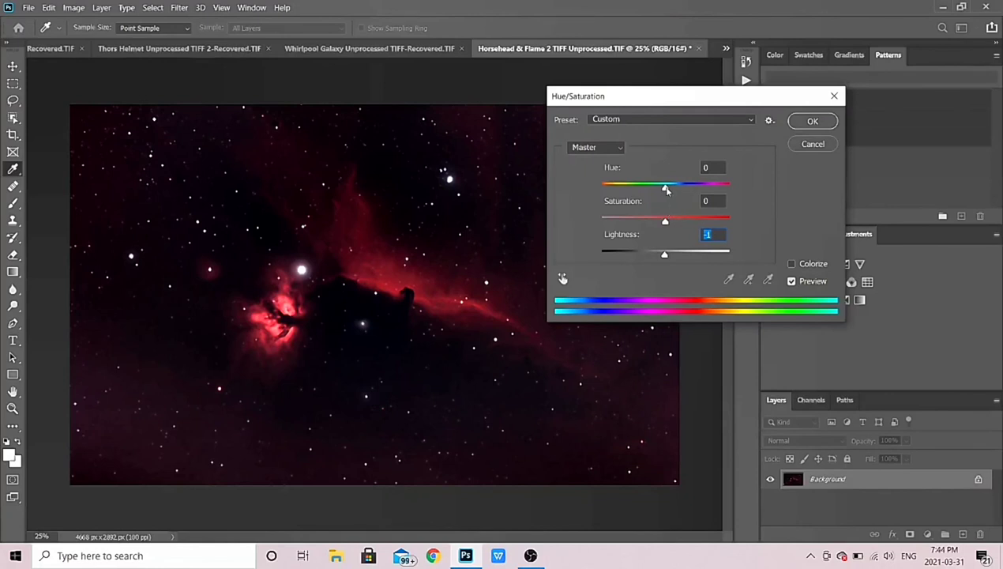
pyautogui.moveTo(665, 189)
pyautogui.mouseDown()
pyautogui.moveTo(684, 190)
pyautogui.moveTo(617, 186)
pyautogui.moveTo(660, 187)
pyautogui.mouseUp()
pyautogui.write('0')
pyautogui.click(823, 123)
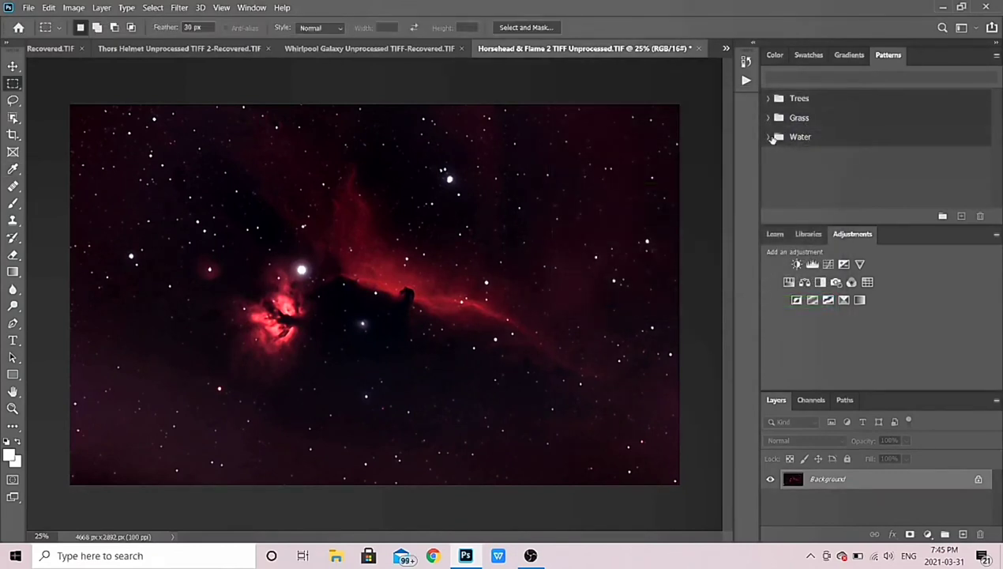
pyautogui.click(73, 7)
pyautogui.moveTo(147, 40)
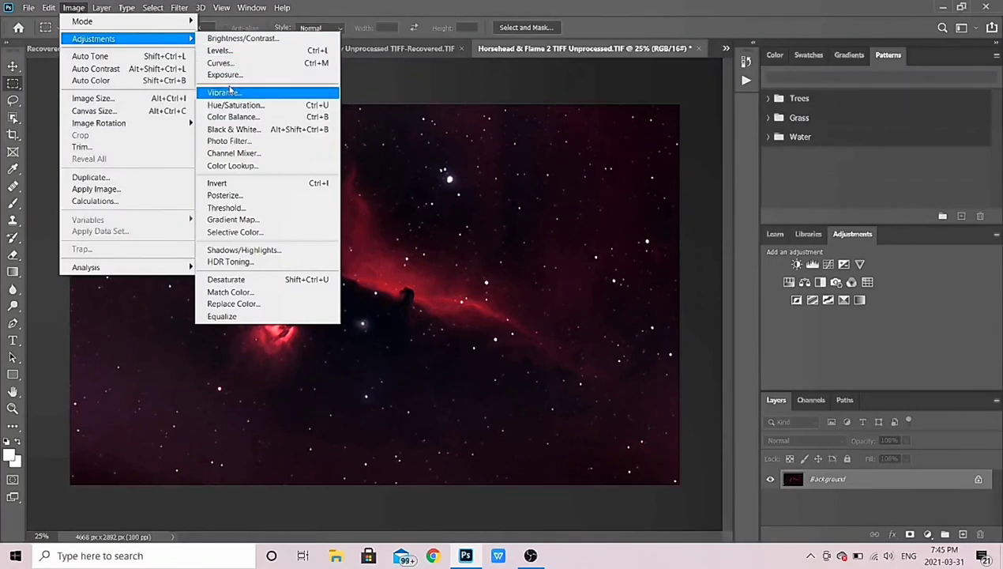
pyautogui.click(49, 104)
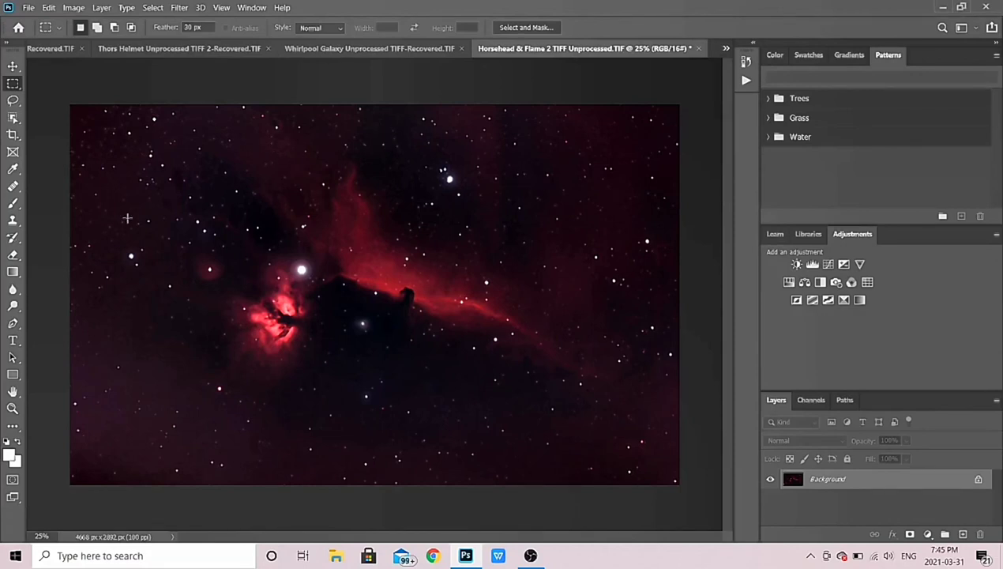
# - Activate the Healing Brush and try a slightly different brush size before setting it back to 95 px
pyautogui.click(14, 187)
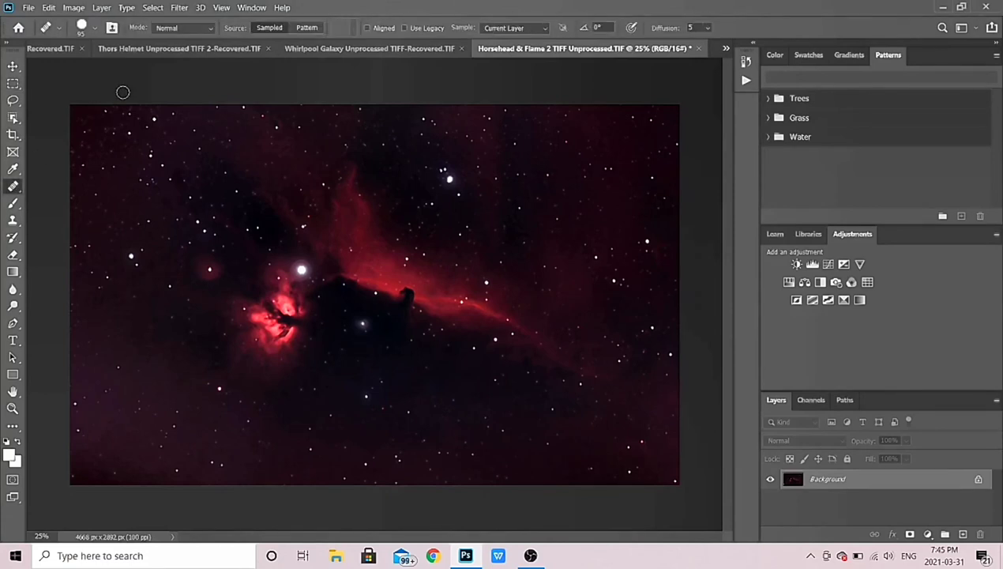
pyautogui.click(96, 30)
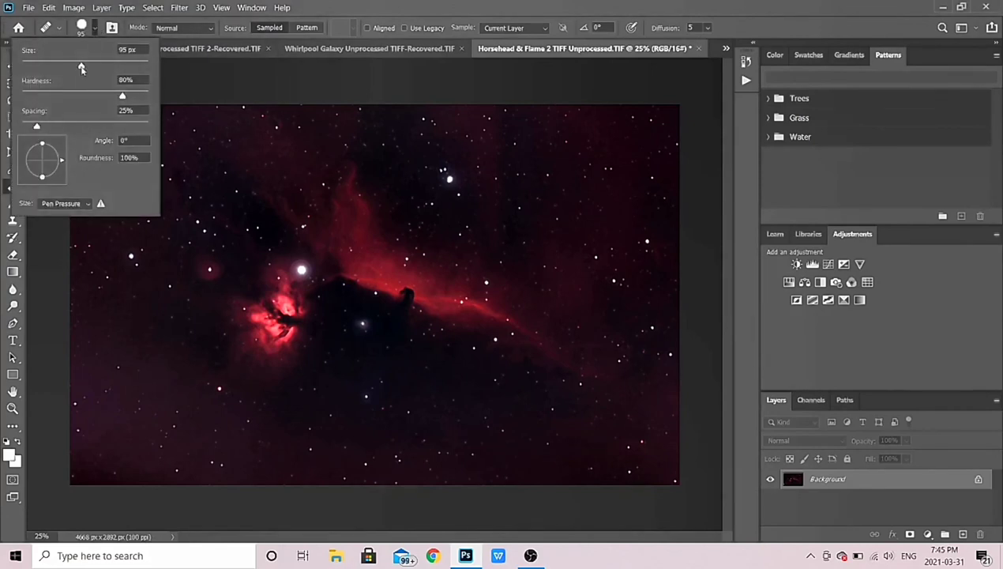
pyautogui.moveTo(81, 68)
pyautogui.mouseDown()
pyautogui.moveTo(110, 66)
pyautogui.moveTo(86, 67)
pyautogui.mouseUp()
pyautogui.moveTo(86, 68); pyautogui.dragTo(81, 66)
pyautogui.click(195, 82)
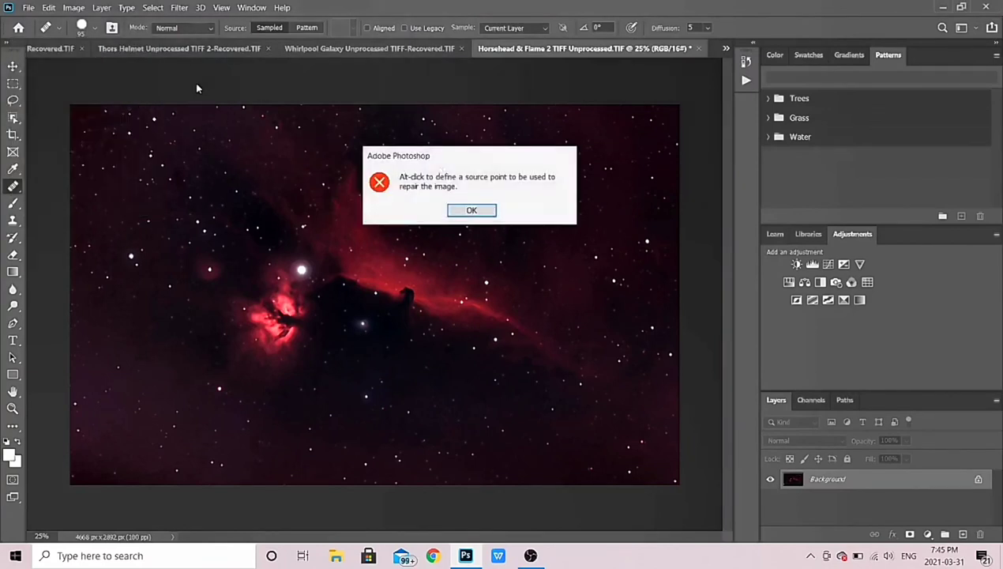
pyautogui.click(487, 209)
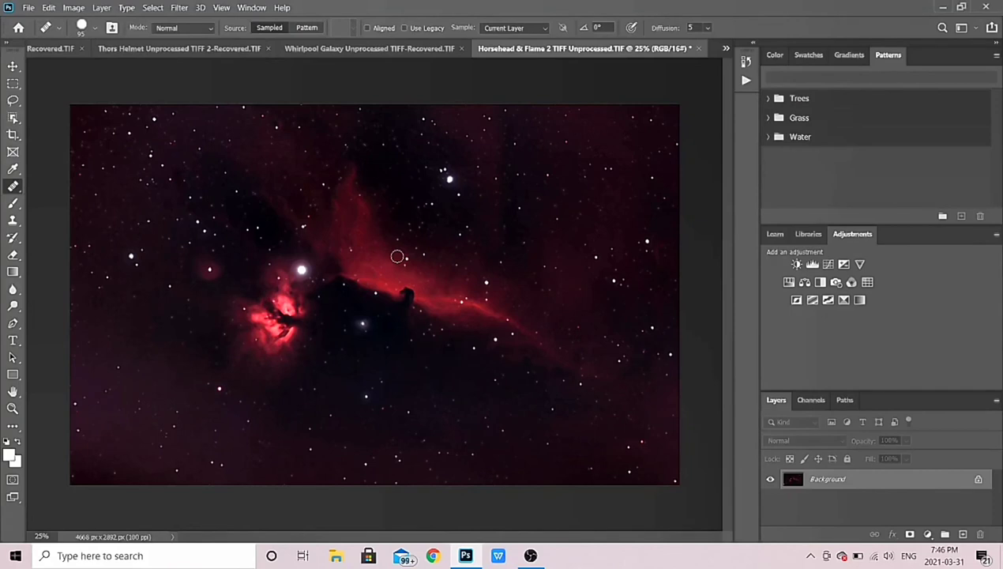
# - Sample a Healing Brush source in the red nebula above the Horsehead and dab over spots in the upper-left sky and along the nebula
pyautogui.keyDown('alt'); pyautogui.click(397, 256); pyautogui.keyUp('alt')
pyautogui.click(201, 149)
pyautogui.click(133, 191)
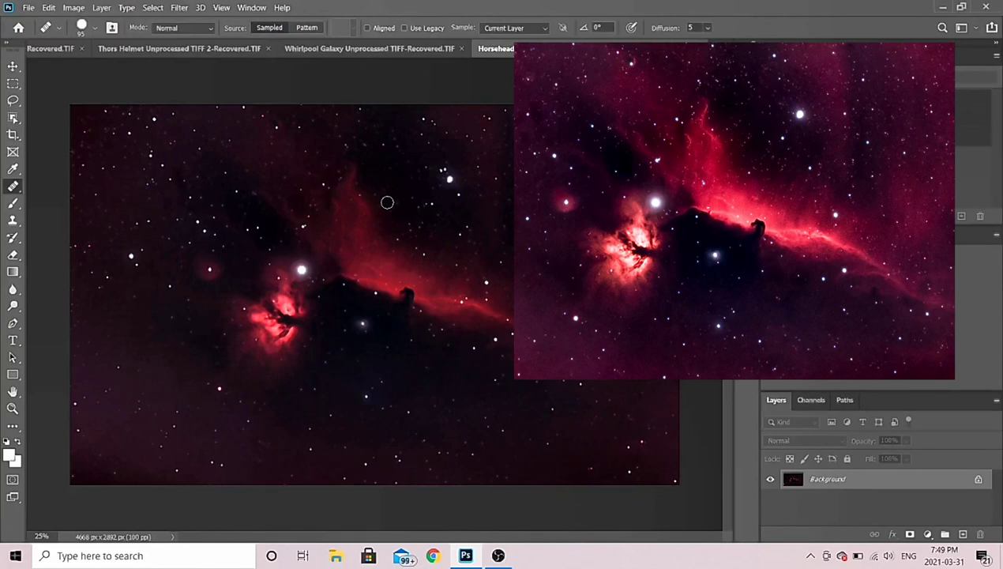
pyautogui.click(427, 288)
pyautogui.click(440, 298)
pyautogui.click(365, 278)
pyautogui.click(460, 284)
pyautogui.click(460, 283)
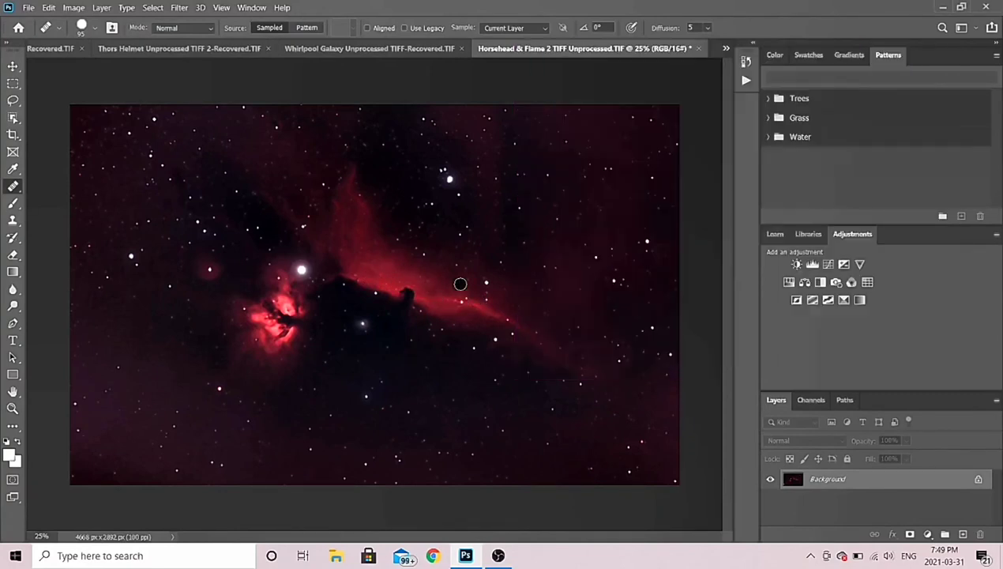